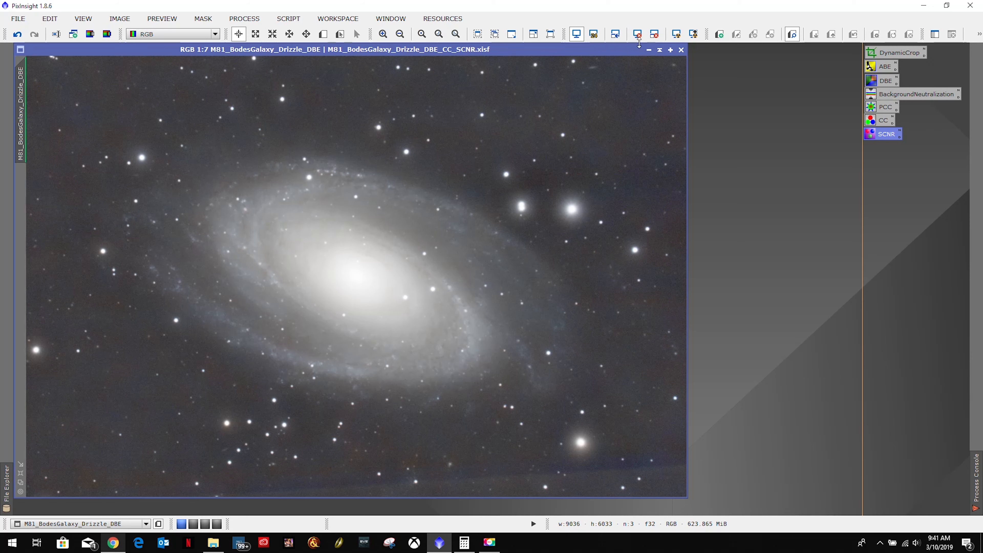
Reset the galaxy image's screen stretch and apply RGBWorkingSpace to it with red, green and blue luminance coefficients of 1.
{"action": "left_click", "coordinate": [637, 34]}
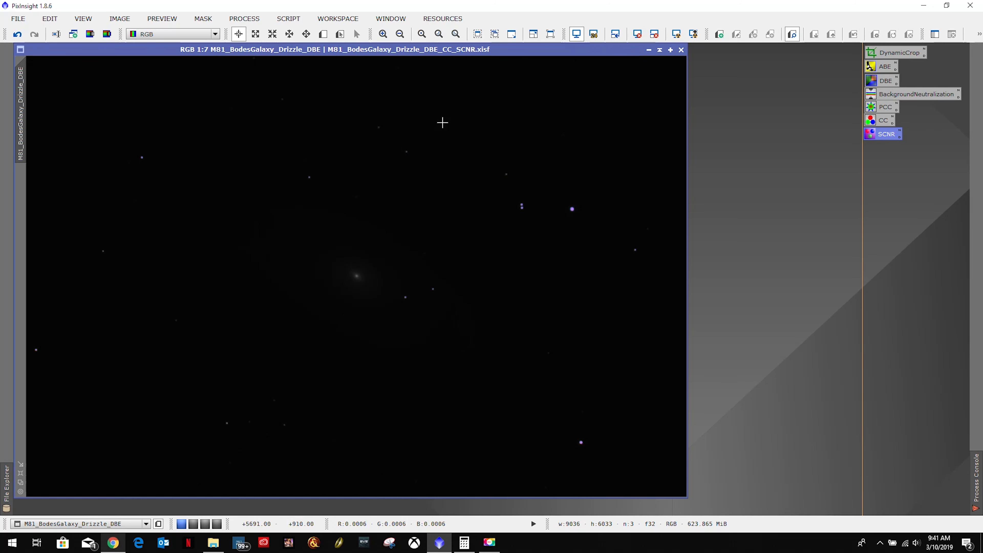
{"action": "left_click", "coordinate": [244, 19]}
{"action": "mouse_move", "coordinate": [249, 37]}
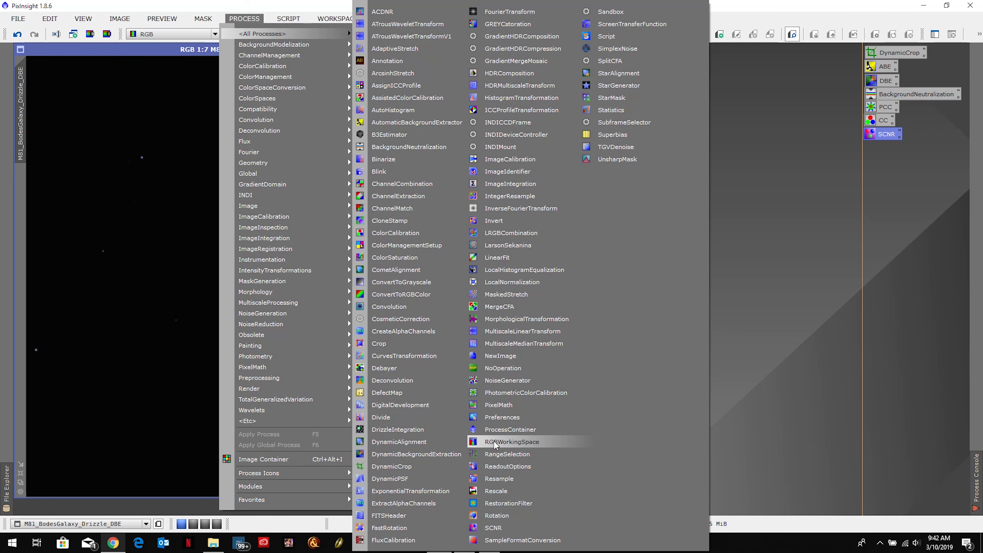
{"action": "left_click", "coordinate": [516, 445]}
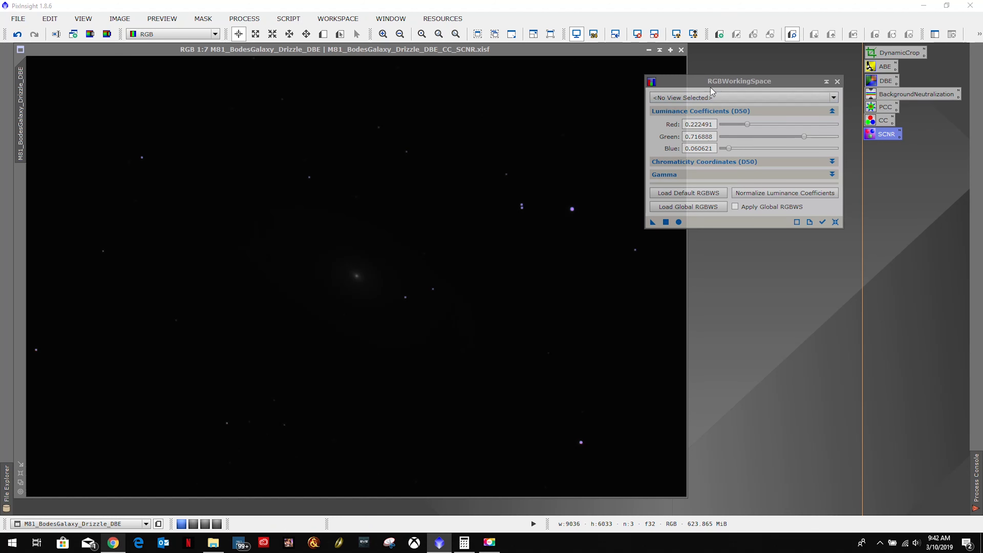
{"action": "left_click", "coordinate": [698, 97]}
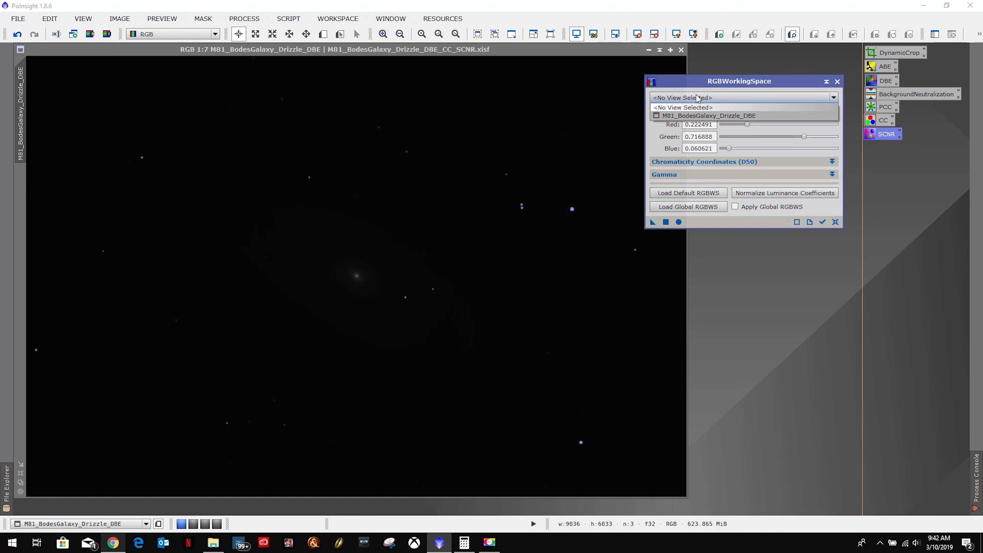
{"action": "left_click", "coordinate": [696, 116]}
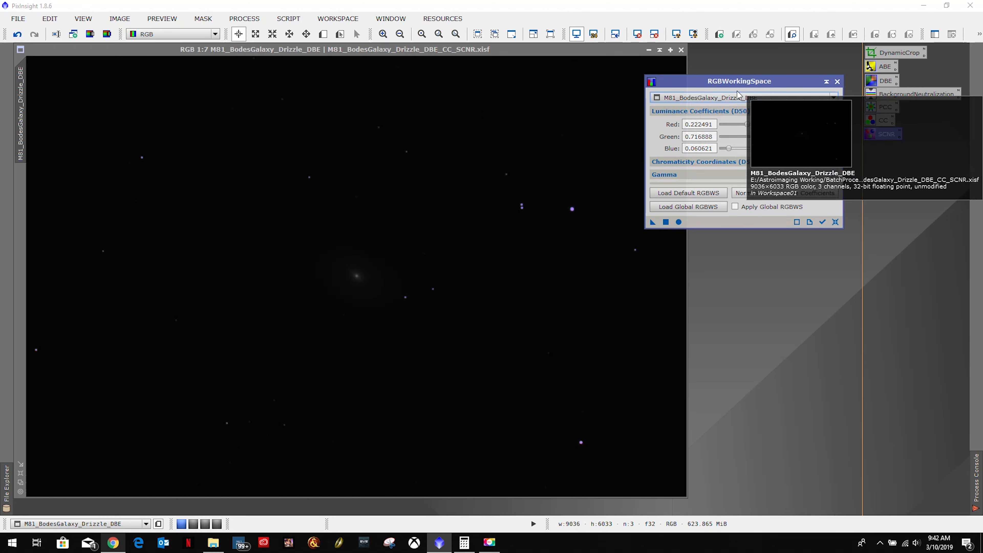
{"action": "left_click_drag", "start_coordinate": [748, 124], "coordinate": [836, 136]}
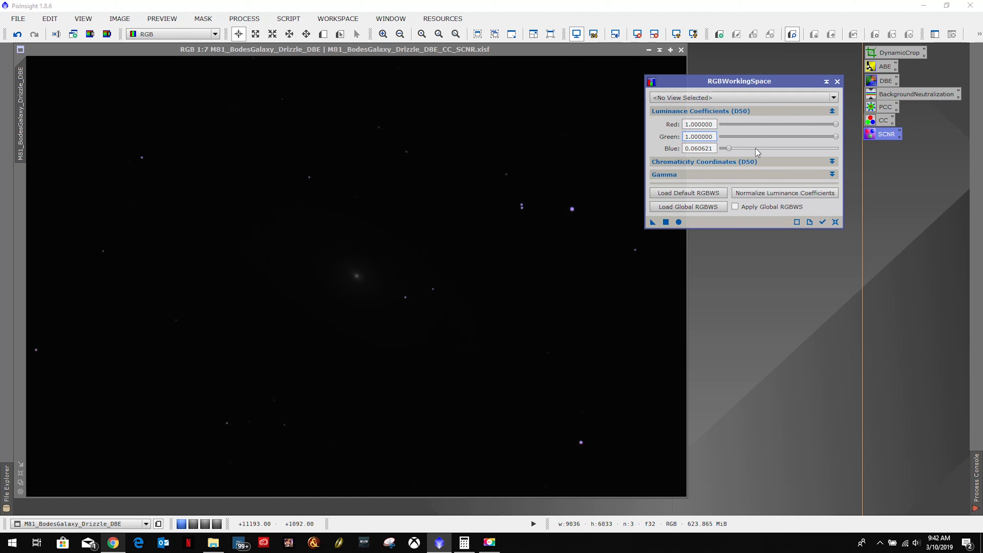
{"action": "left_click_drag", "start_coordinate": [729, 148], "coordinate": [848, 154]}
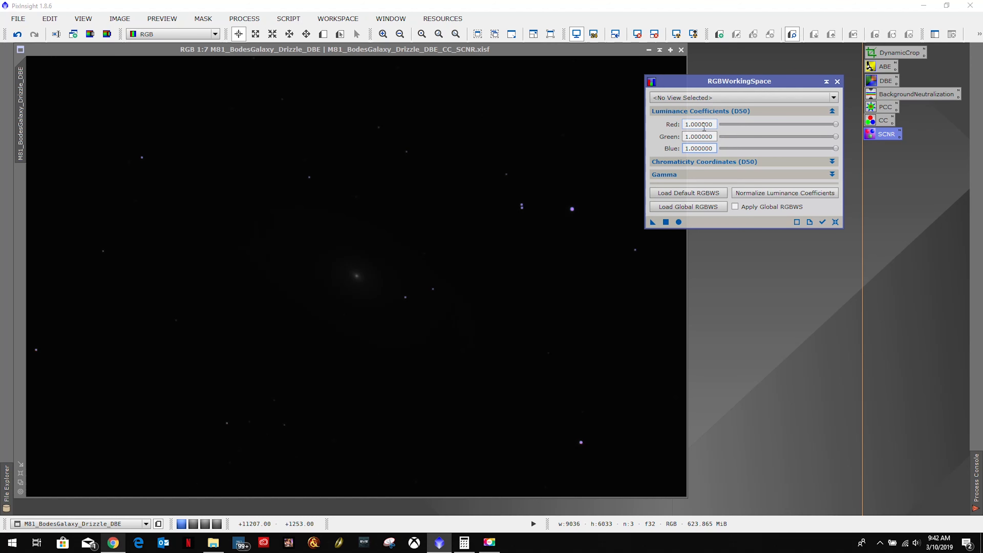
{"action": "left_click_drag", "start_coordinate": [652, 223], "coordinate": [463, 287]}
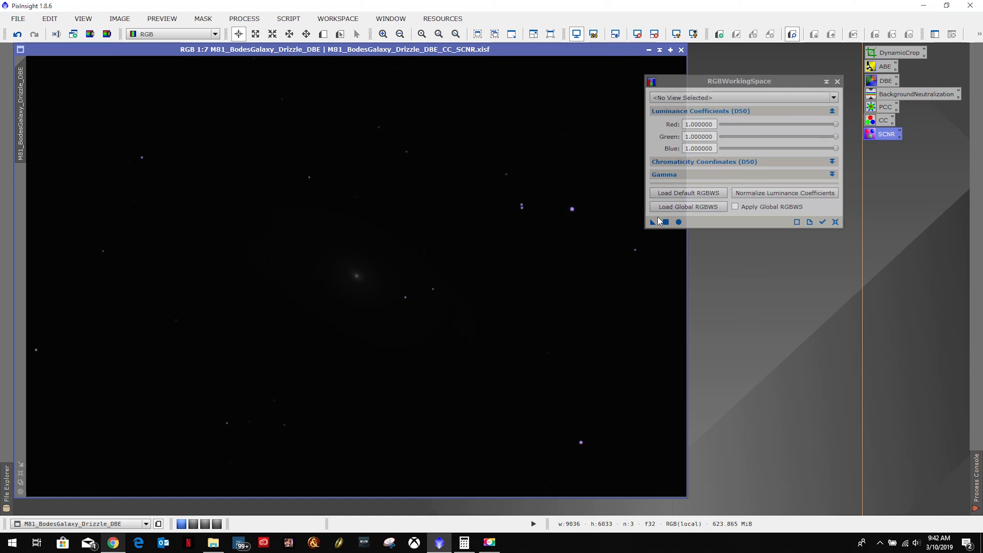
Save the working space settings as a process icon named RGBWorkingSpace, place it below SCNR, and close the process window.
{"action": "left_click_drag", "start_coordinate": [652, 223], "coordinate": [749, 266]}
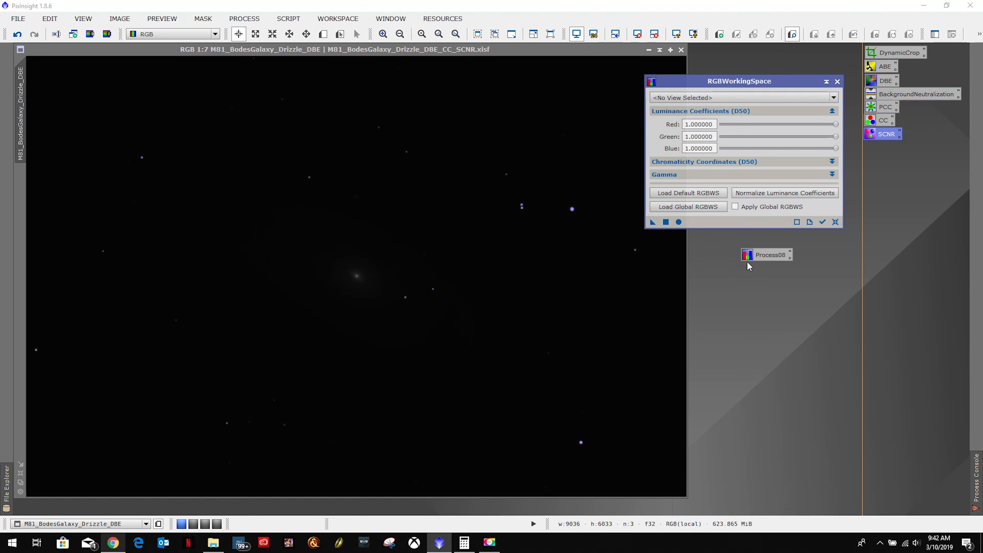
{"action": "right_click", "coordinate": [769, 267]}
{"action": "left_click", "coordinate": [815, 339]}
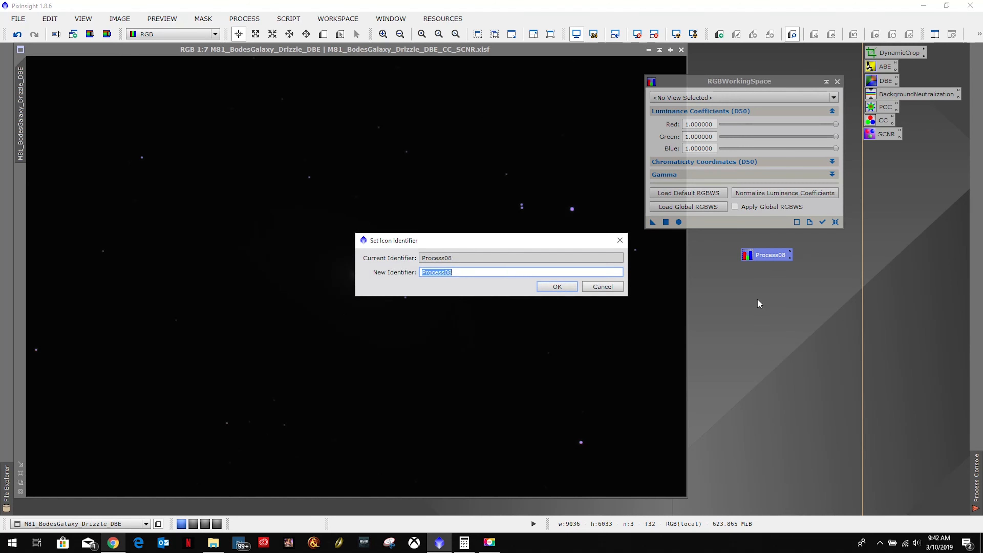
{"action": "type", "text": "RGBWorkingSpace"}
{"action": "left_click", "coordinate": [558, 287]}
{"action": "left_click_drag", "start_coordinate": [778, 255], "coordinate": [894, 149]}
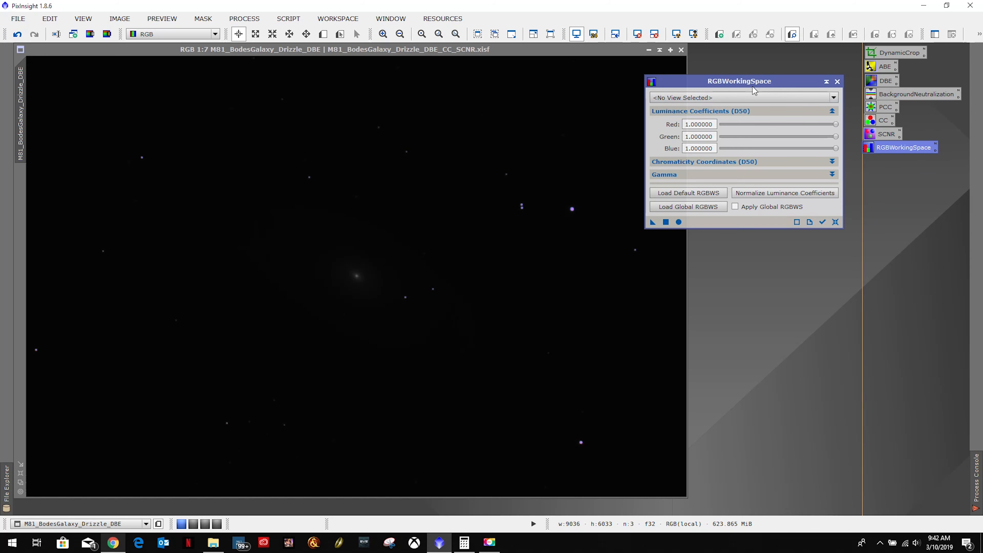
{"action": "left_click", "coordinate": [837, 83]}
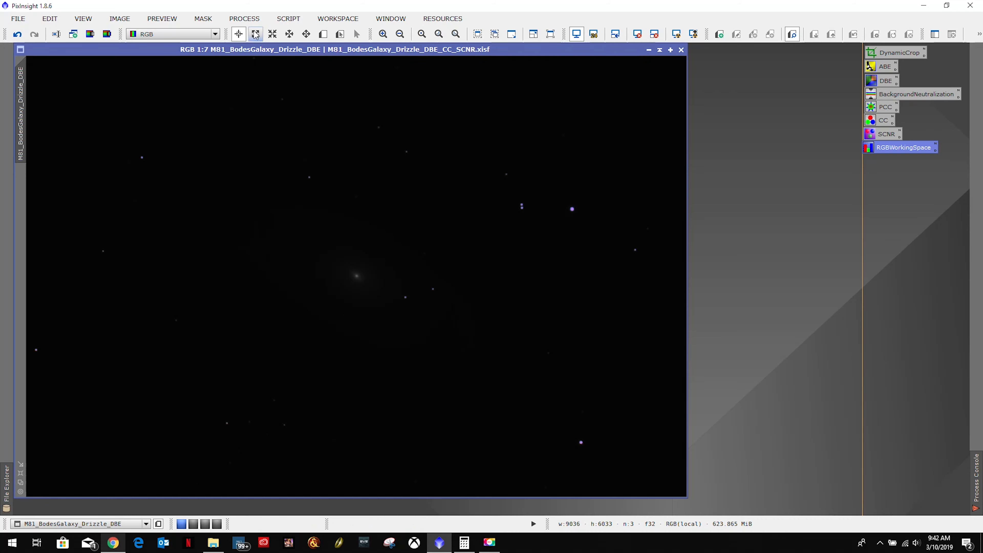
Extract only the L channel of the galaxy image with ChannelExtraction in the CIE L*a*b* color space.
{"action": "left_click", "coordinate": [244, 19]}
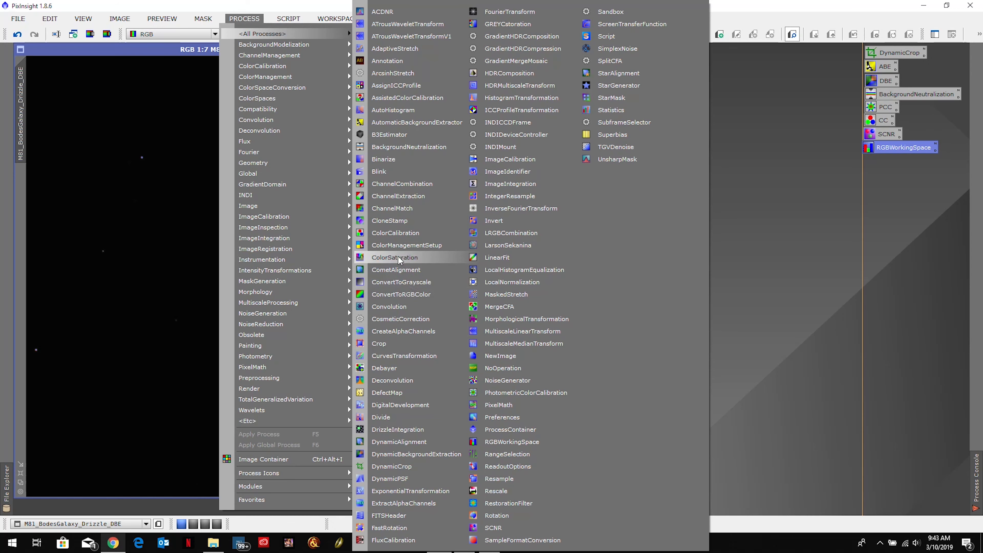
{"action": "left_click", "coordinate": [402, 196]}
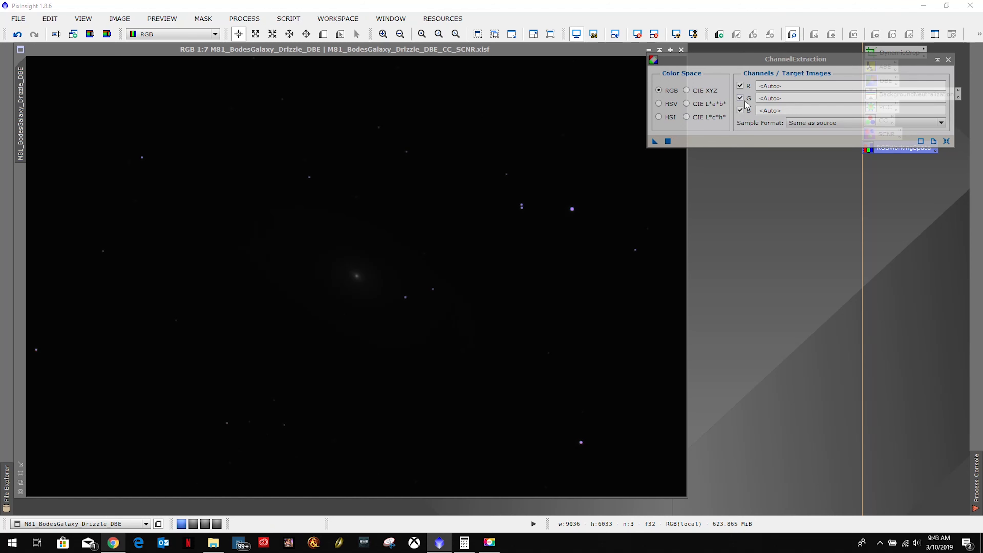
{"action": "left_click", "coordinate": [687, 103]}
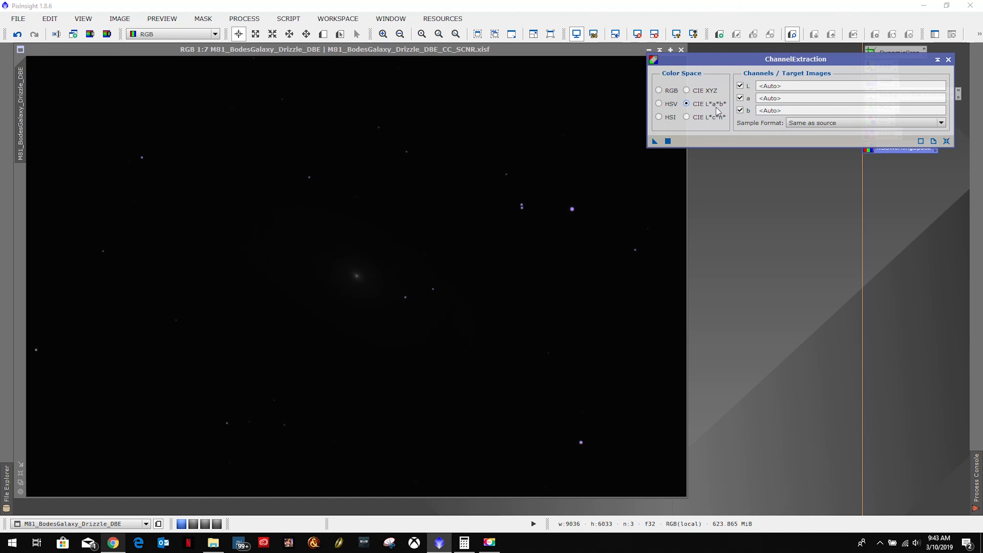
{"action": "left_click", "coordinate": [741, 111]}
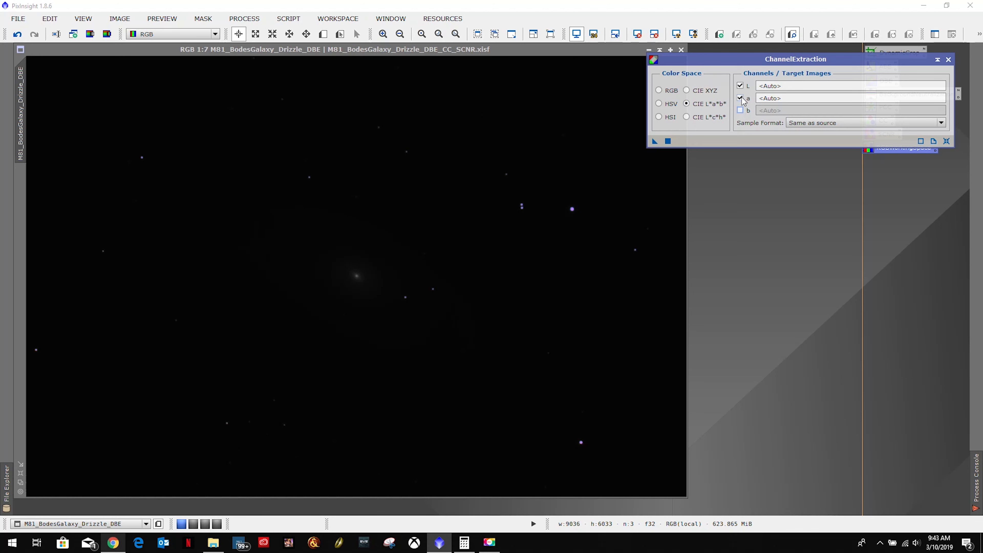
{"action": "left_click", "coordinate": [741, 98]}
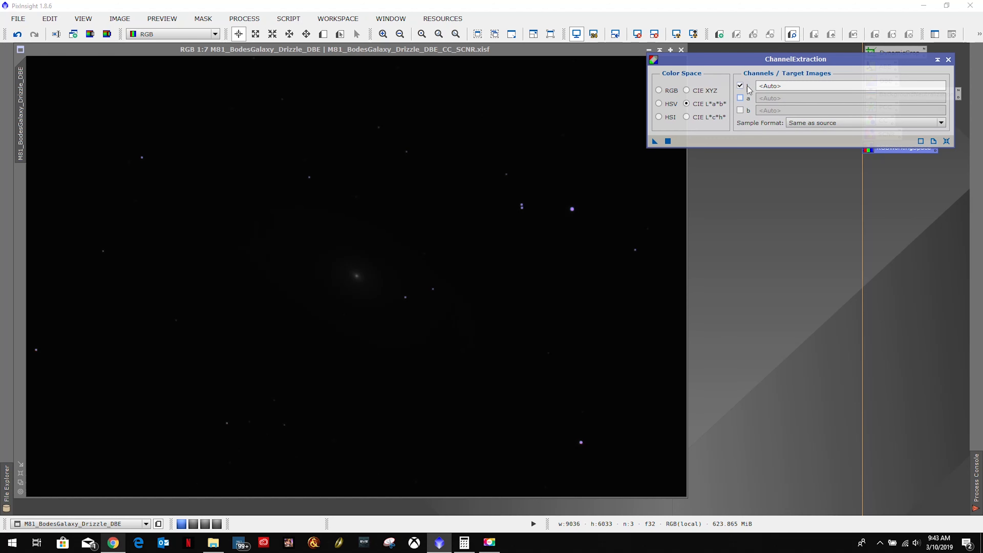
{"action": "left_click_drag", "start_coordinate": [654, 143], "coordinate": [433, 166]}
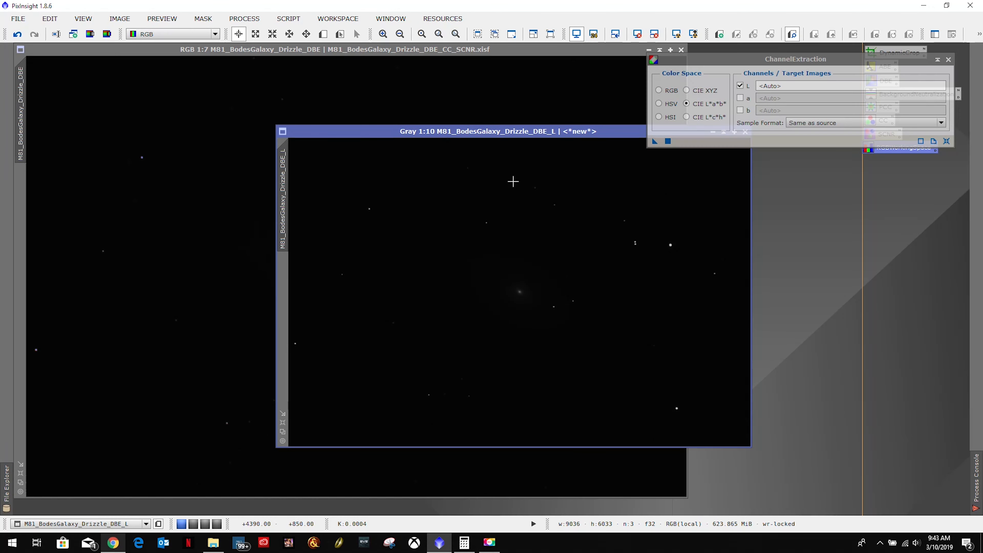
Preview the extracted luminance image with an STF AutoStretch, then reset the stretch.
{"action": "left_click_drag", "start_coordinate": [599, 132], "coordinate": [396, 98]}
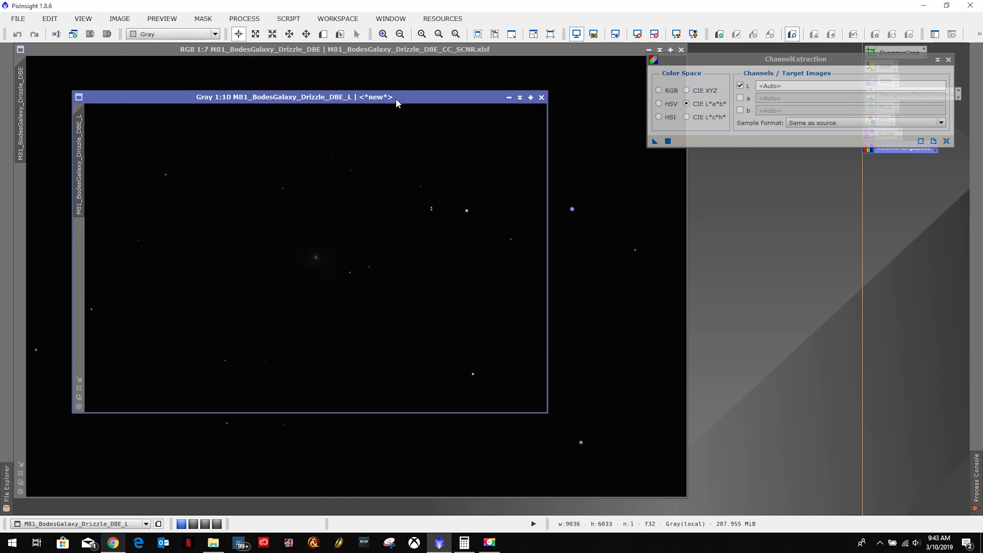
{"action": "left_click", "coordinate": [680, 35]}
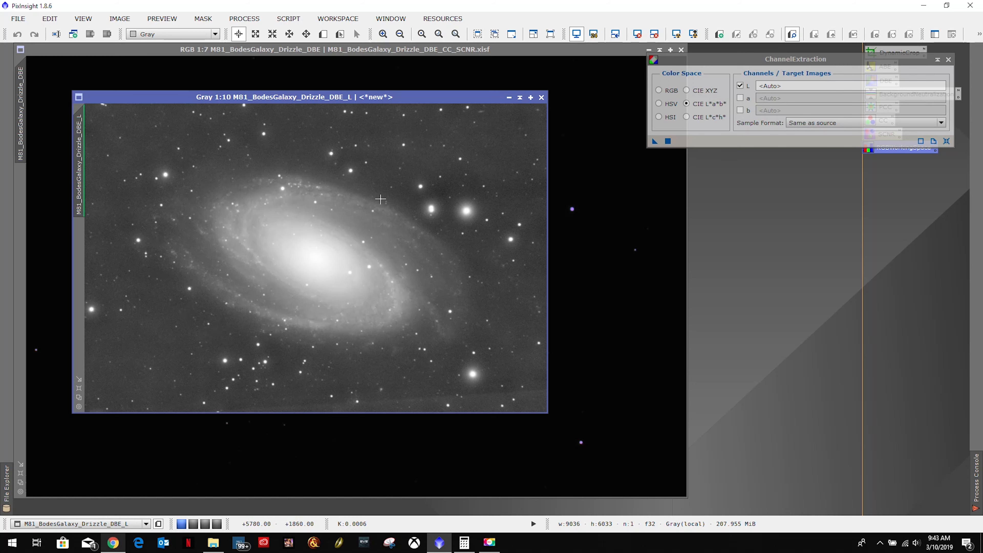
{"action": "left_click", "coordinate": [637, 35]}
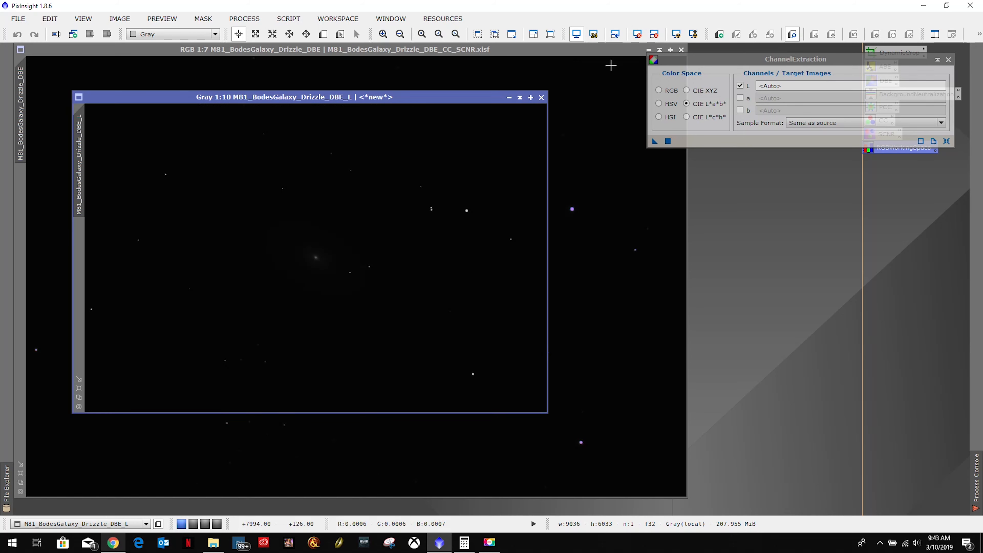
Save the extraction settings as a process icon named ChannelExtraction, place it below RGBWorkingSpace, and close the process window.
{"action": "left_click_drag", "start_coordinate": [654, 141], "coordinate": [766, 228]}
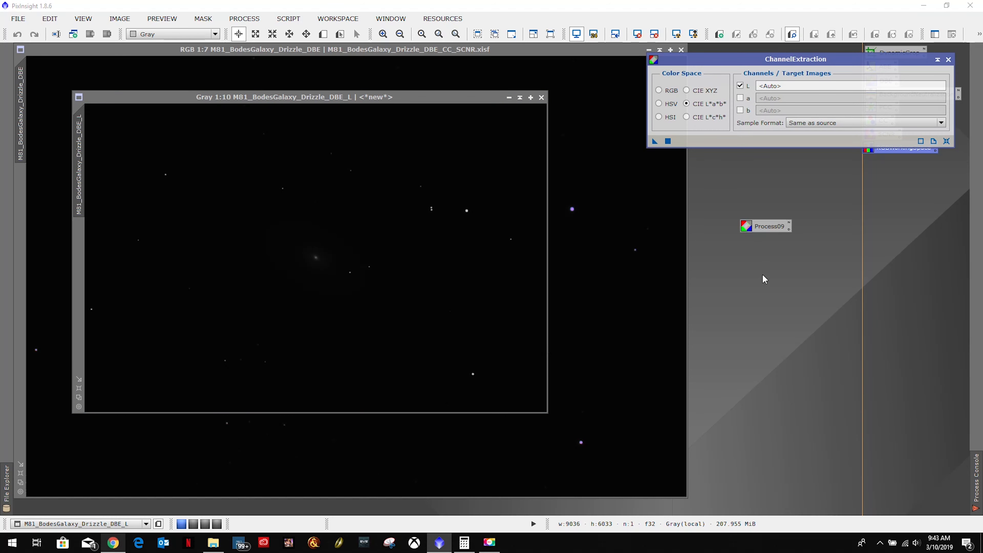
{"action": "right_click", "coordinate": [766, 229]}
{"action": "left_click", "coordinate": [786, 304]}
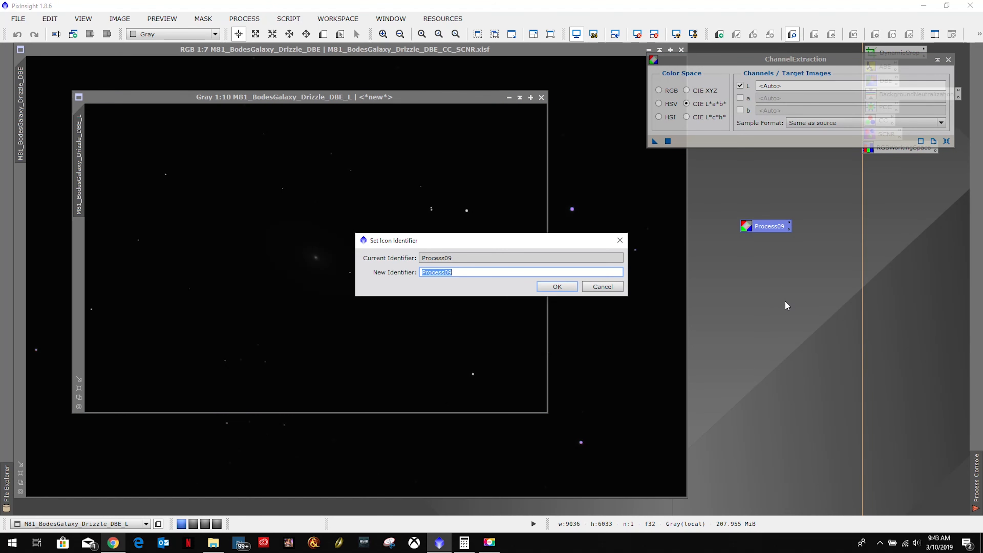
{"action": "type", "text": "ChannelExtraction"}
{"action": "left_click", "coordinate": [558, 286]}
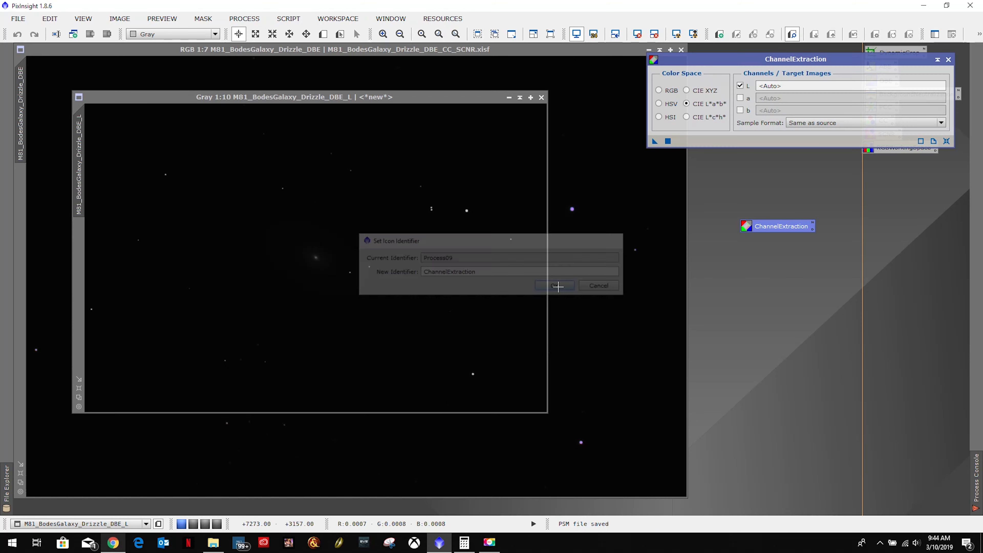
{"action": "left_click_drag", "start_coordinate": [769, 229], "coordinate": [893, 167]}
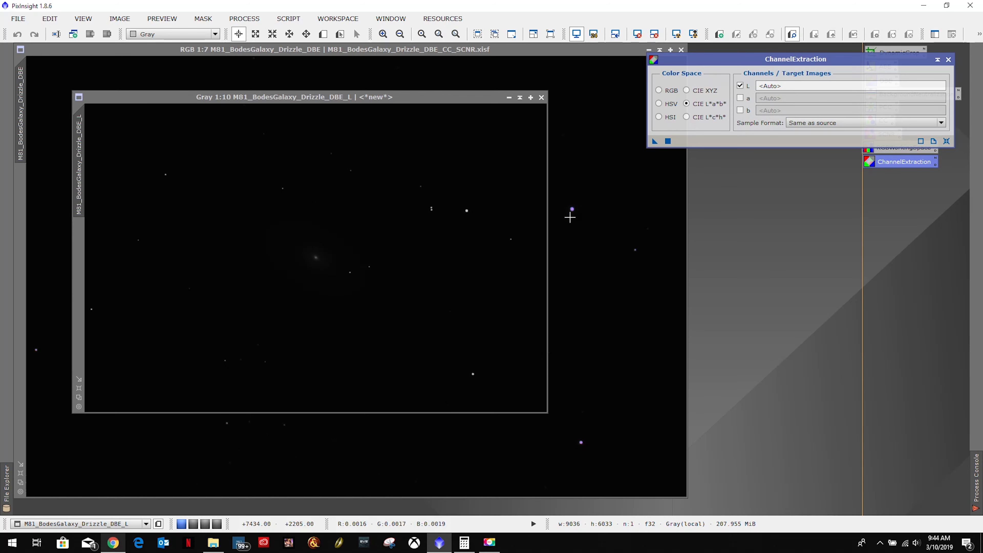
{"action": "left_click", "coordinate": [948, 59]}
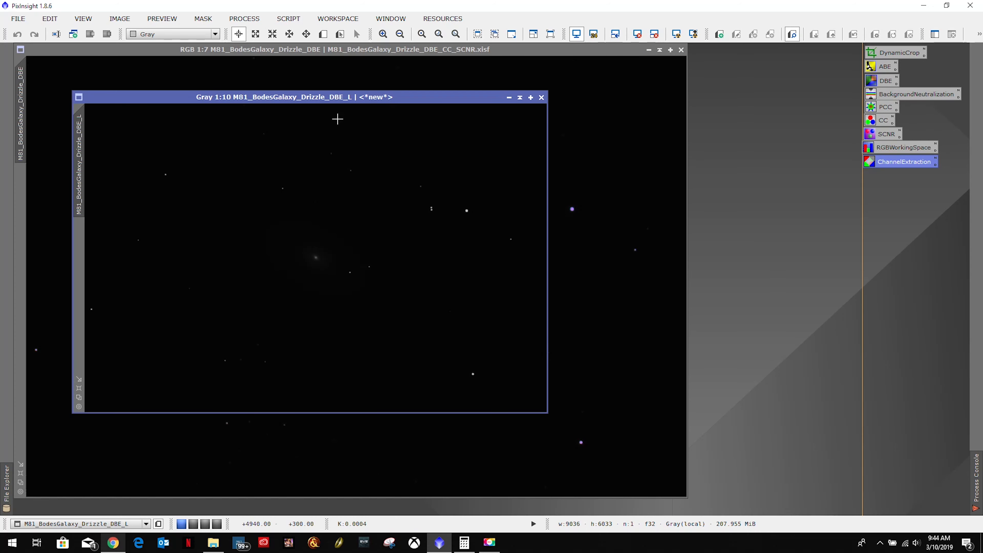
Minimize the luminance image and create an auto-stretched second one from the color galaxy image with the direct Extract CIE L* component command.
{"action": "left_click_drag", "start_coordinate": [132, 100], "coordinate": [432, 117]}
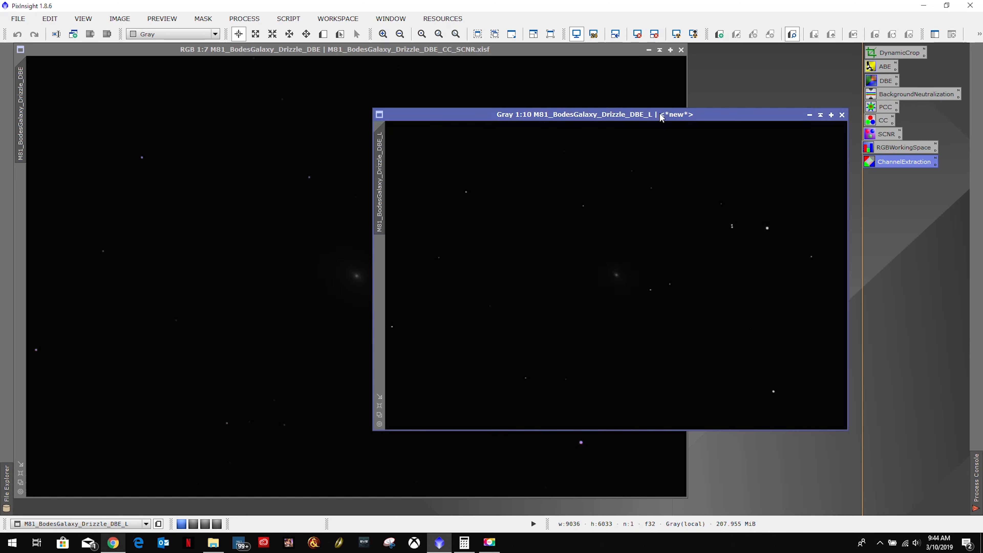
{"action": "left_click", "coordinate": [809, 116]}
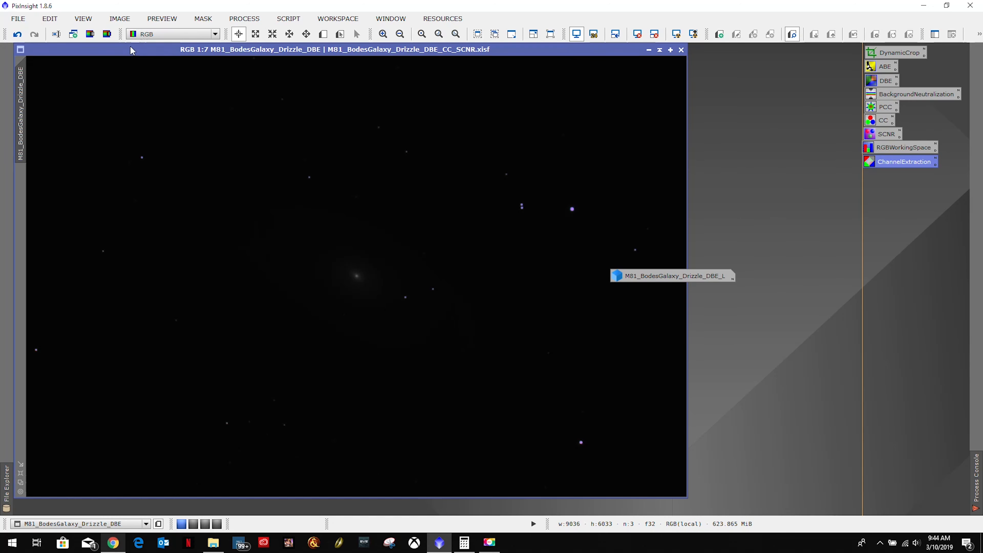
{"action": "left_click", "coordinate": [90, 34]}
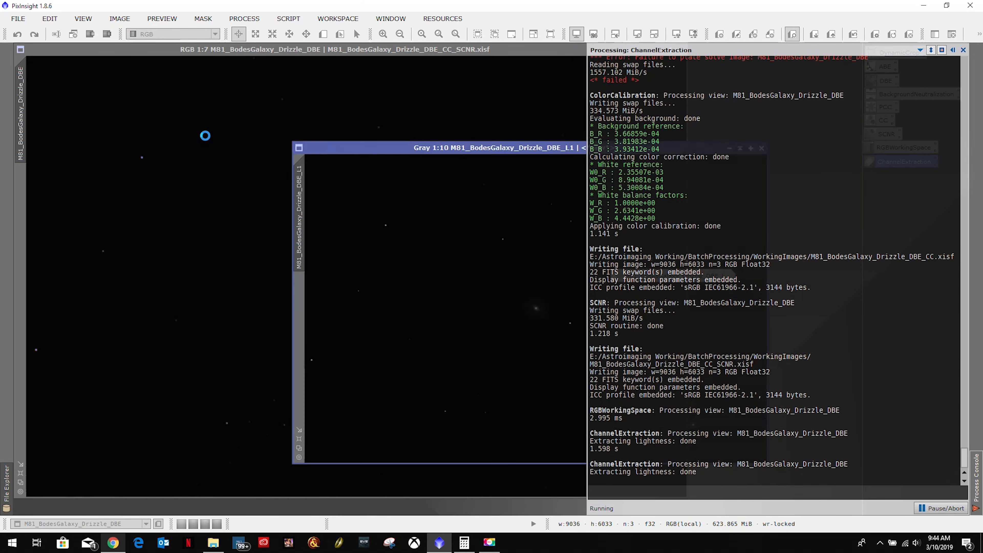
{"action": "left_click_drag", "start_coordinate": [563, 153], "coordinate": [303, 97]}
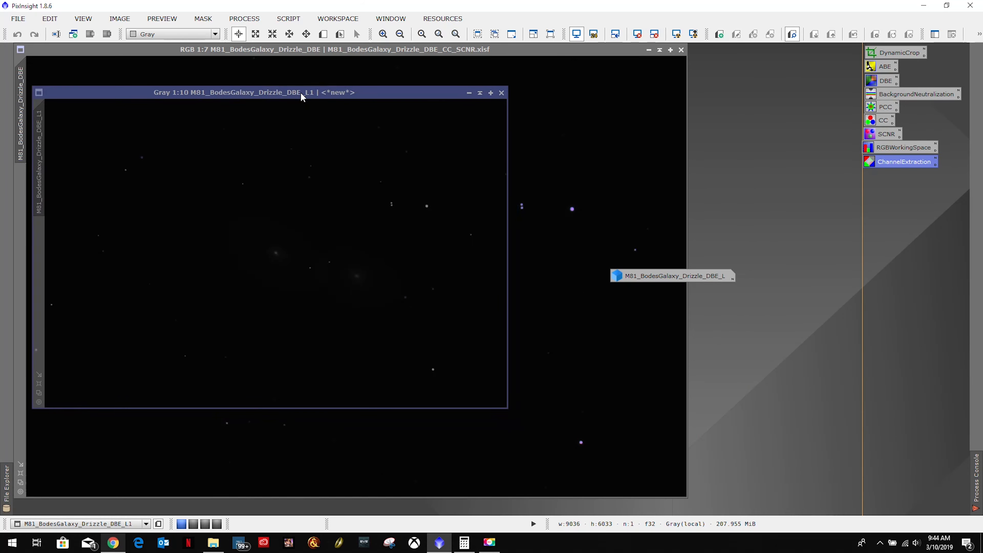
{"action": "left_click", "coordinate": [677, 35]}
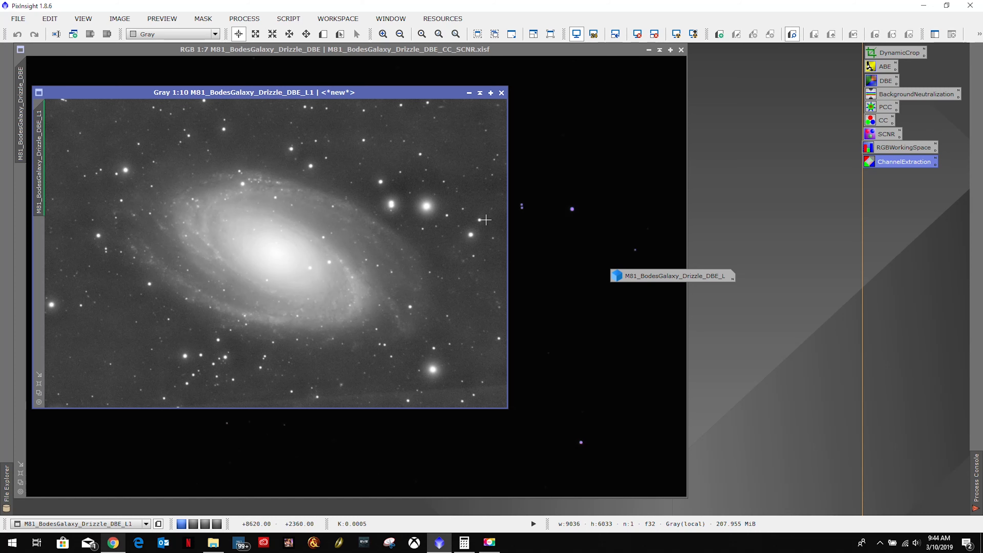
Restore and auto-stretch the first luminance image, and compare it side by side with the second one.
{"action": "double_click", "coordinate": [670, 270]}
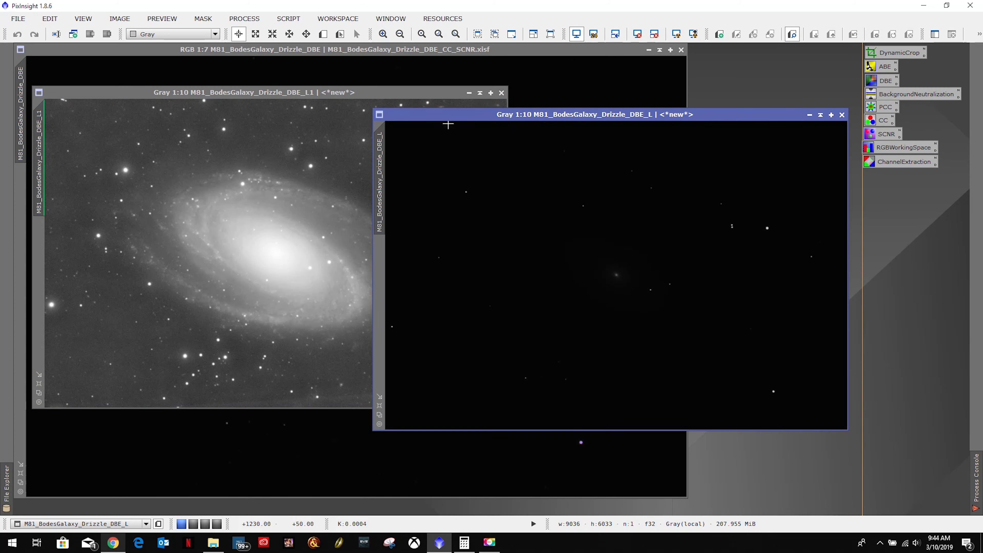
{"action": "left_click", "coordinate": [677, 35]}
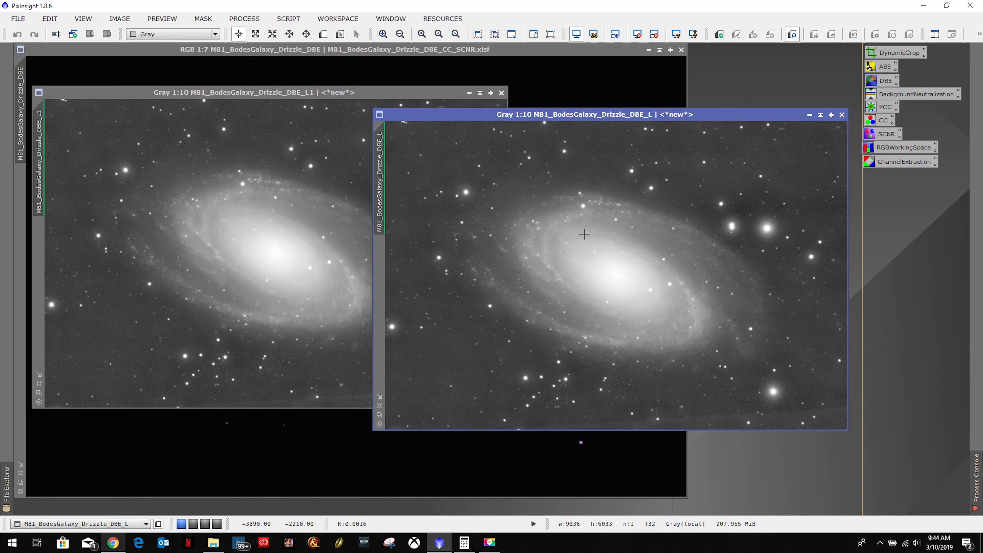
{"action": "left_click_drag", "start_coordinate": [557, 115], "coordinate": [685, 88]}
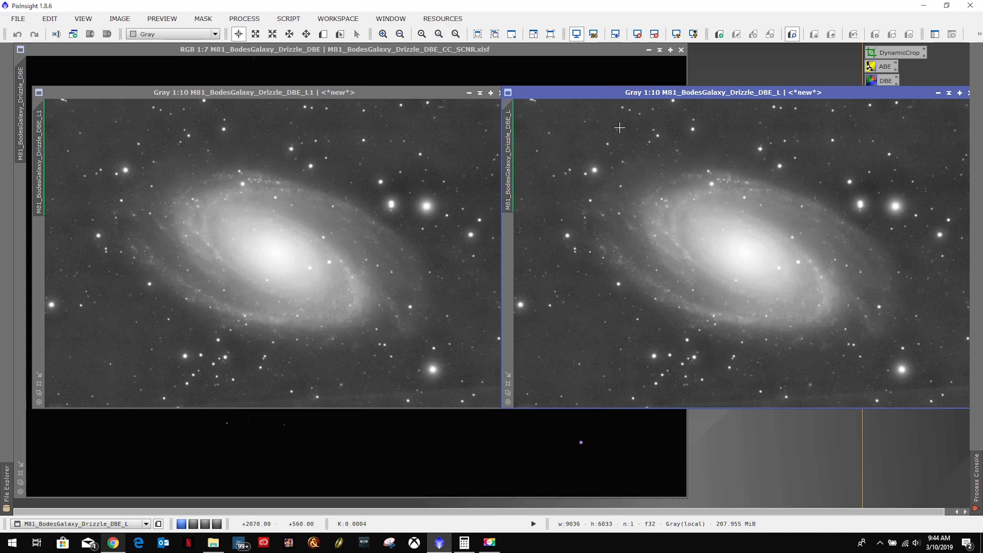
{"action": "left_click_drag", "start_coordinate": [602, 92], "coordinate": [512, 142]}
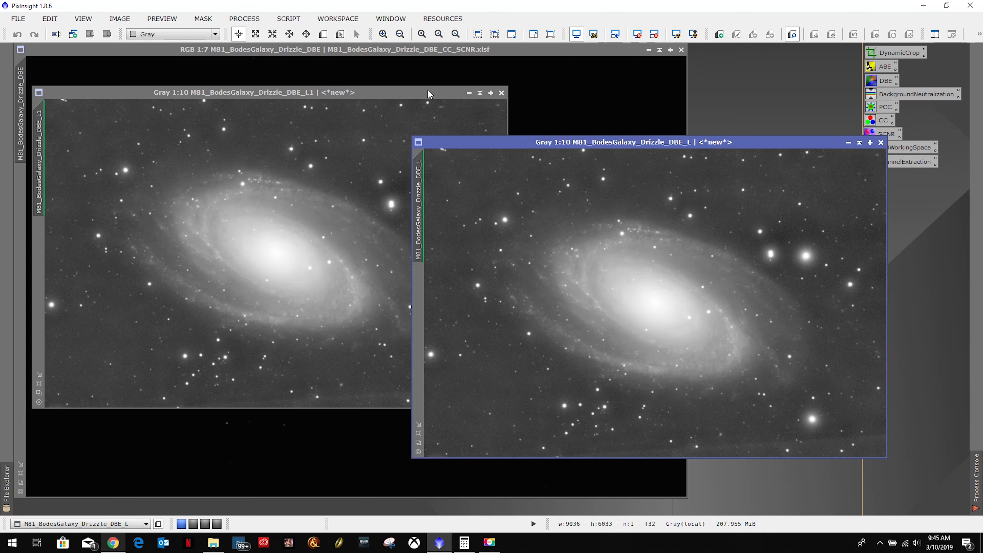
Close the duplicate luminance image M81_BodesGalaxy_Drizzle_DBE_L1, reset the screen stretch on the remaining one, and reposition its window over the color image.
{"action": "left_click", "coordinate": [405, 94]}
{"action": "left_click", "coordinate": [501, 94]}
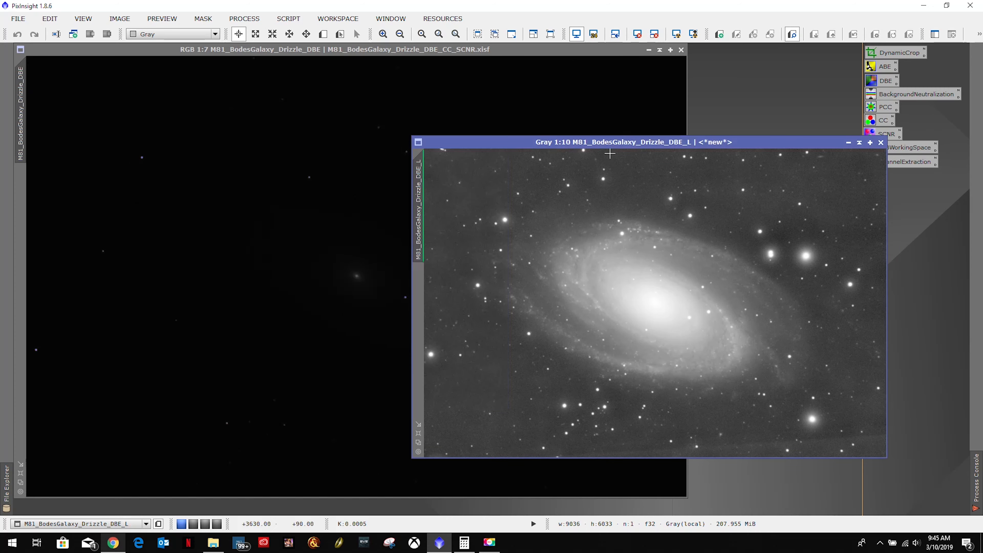
{"action": "left_click_drag", "start_coordinate": [620, 143], "coordinate": [388, 131]}
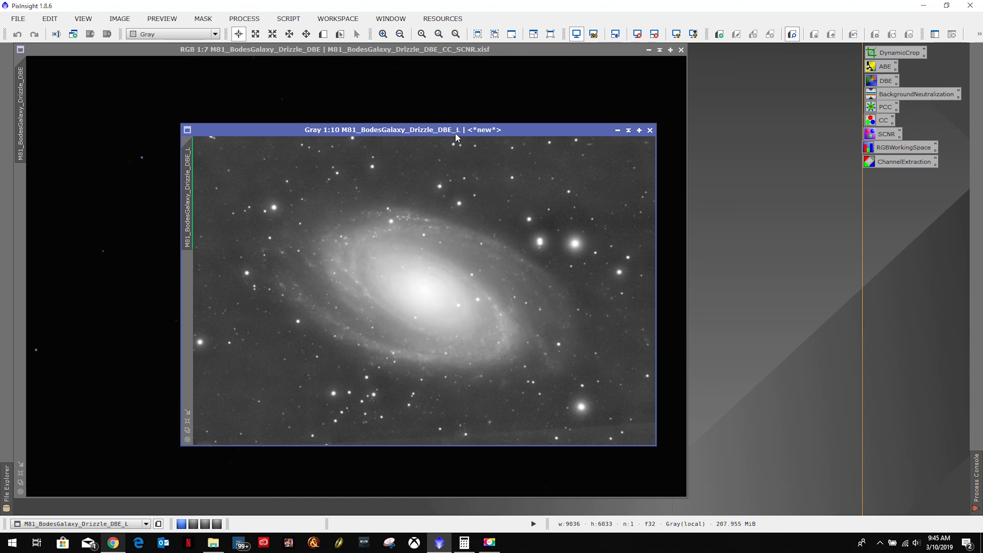
{"action": "left_click_drag", "start_coordinate": [457, 135], "coordinate": [397, 118]}
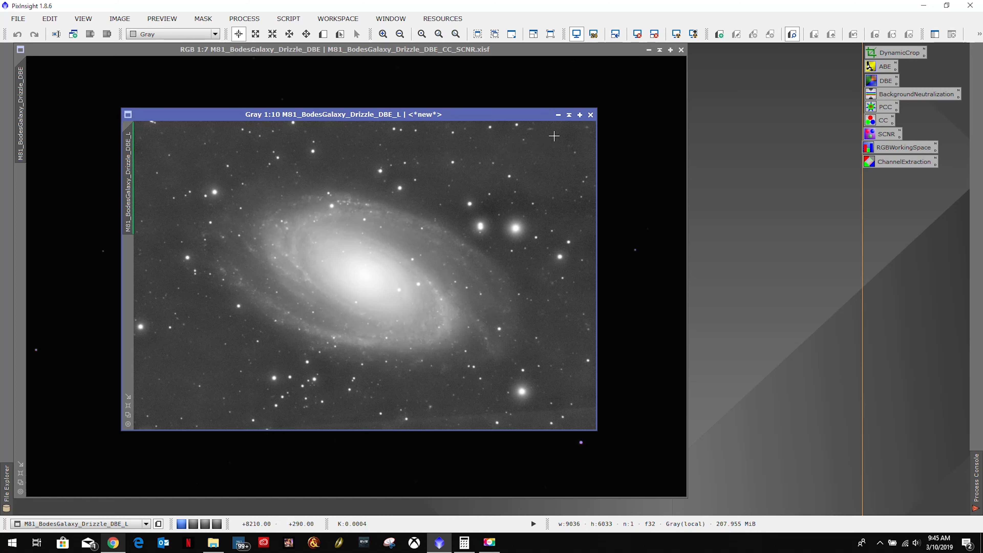
{"action": "left_click", "coordinate": [638, 35]}
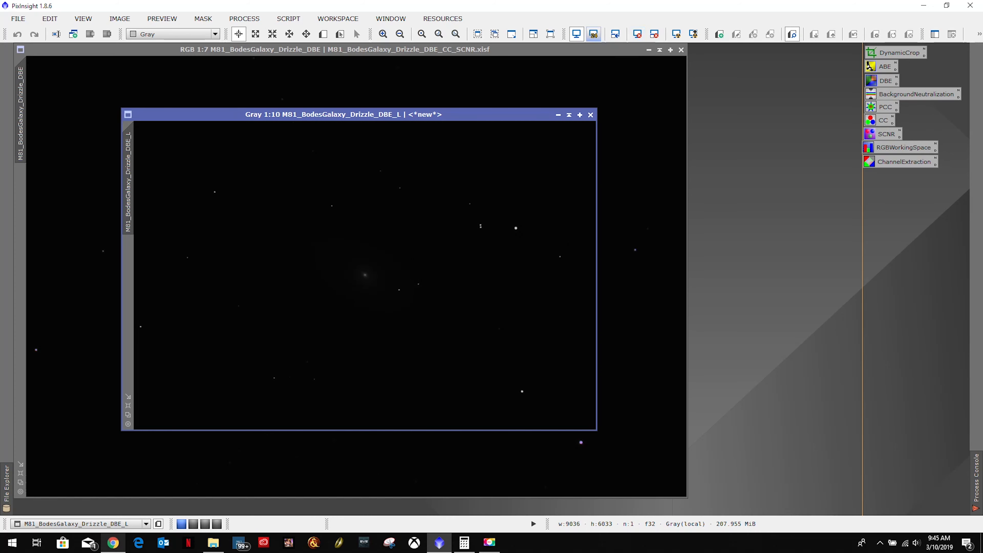
{"action": "left_click_drag", "start_coordinate": [465, 119], "coordinate": [390, 89]}
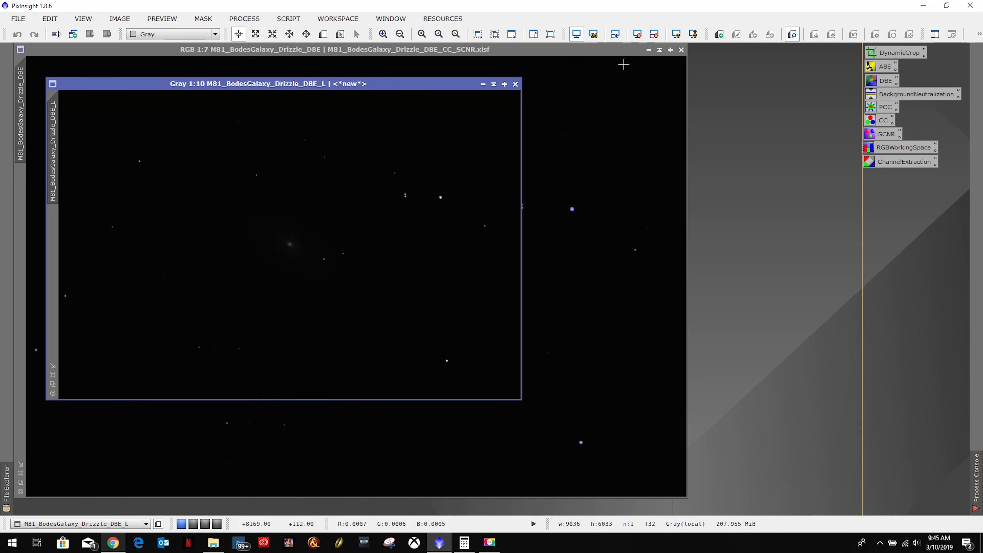
Open the HistogramTransformation and ScreenTransferFunction processes and arrange their windows beside the luminance image.
{"action": "left_click", "coordinate": [240, 20]}
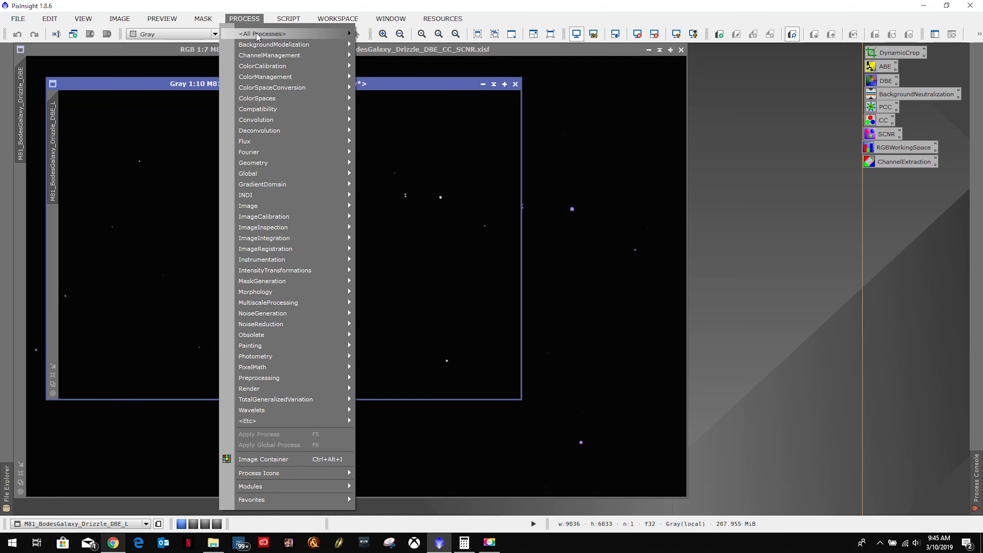
{"action": "mouse_move", "coordinate": [271, 34]}
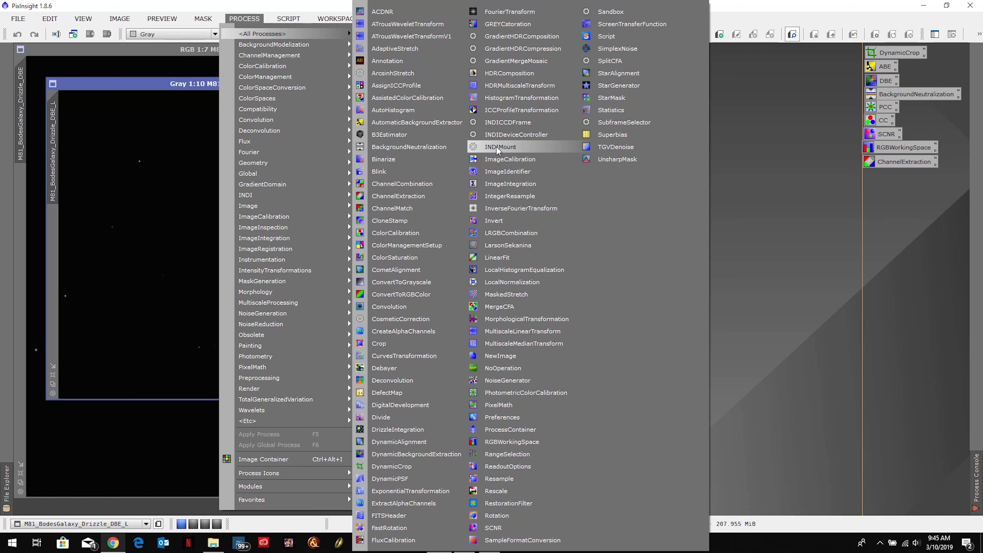
{"action": "left_click", "coordinate": [508, 99]}
{"action": "left_click_drag", "start_coordinate": [774, 142], "coordinate": [771, 180]}
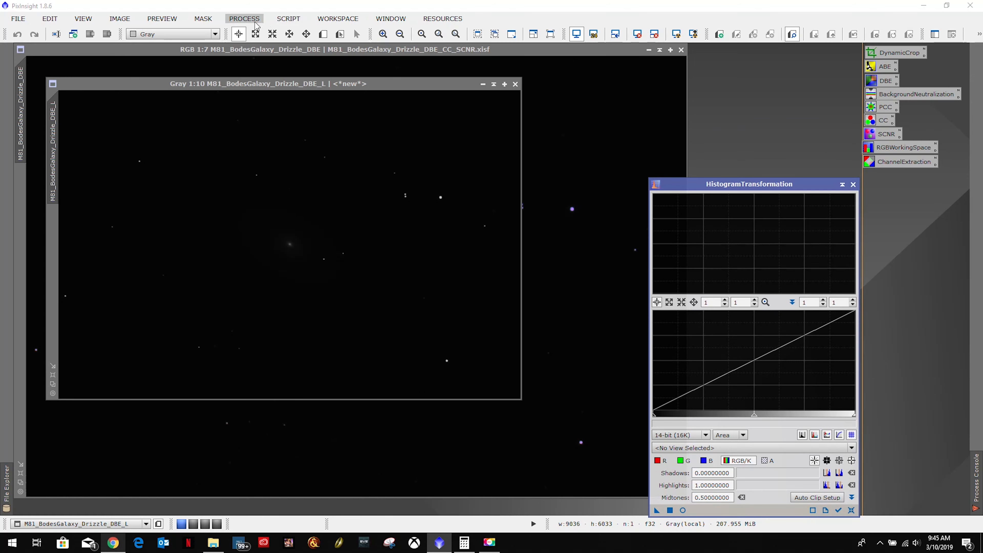
{"action": "left_click", "coordinate": [244, 19]}
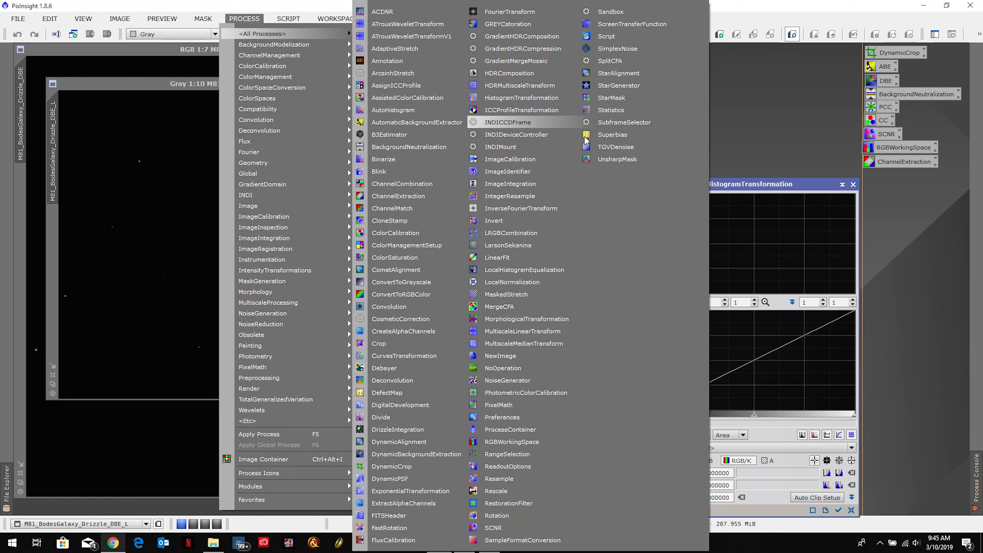
{"action": "left_click", "coordinate": [616, 27]}
{"action": "left_click_drag", "start_coordinate": [655, 64], "coordinate": [656, 110]}
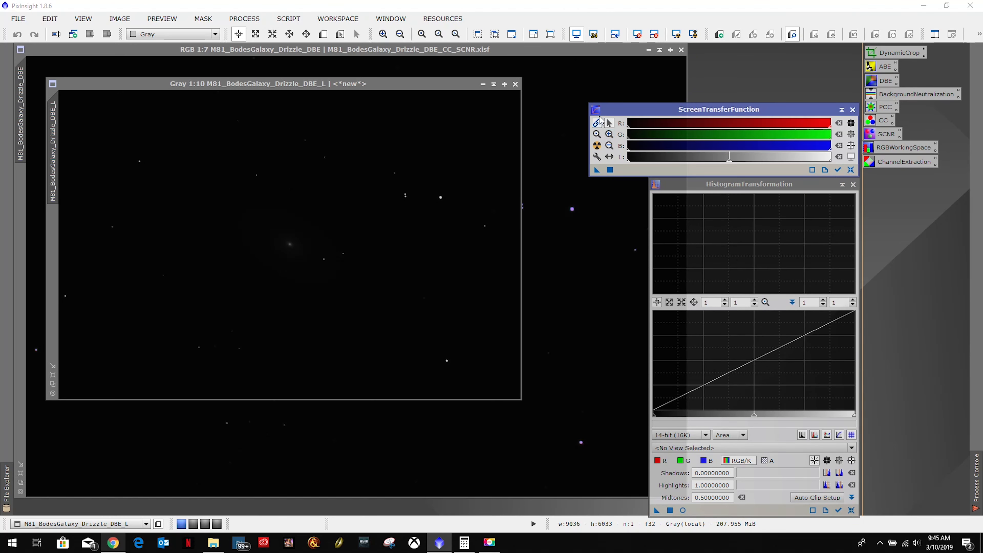
Preview the luminance image with an automatic screen stretch and reset it.
{"action": "left_click", "coordinate": [215, 97]}
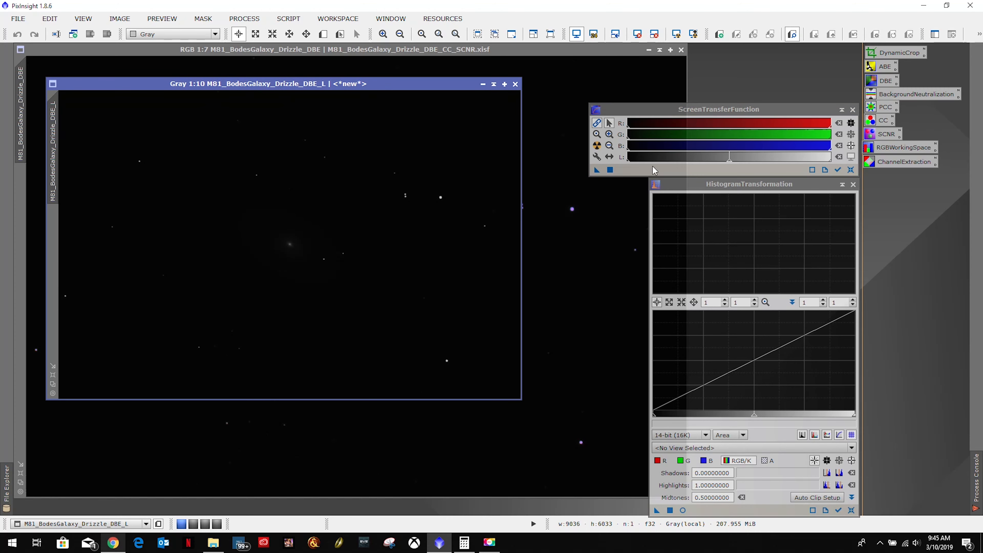
{"action": "left_click_drag", "start_coordinate": [598, 171], "coordinate": [465, 243]}
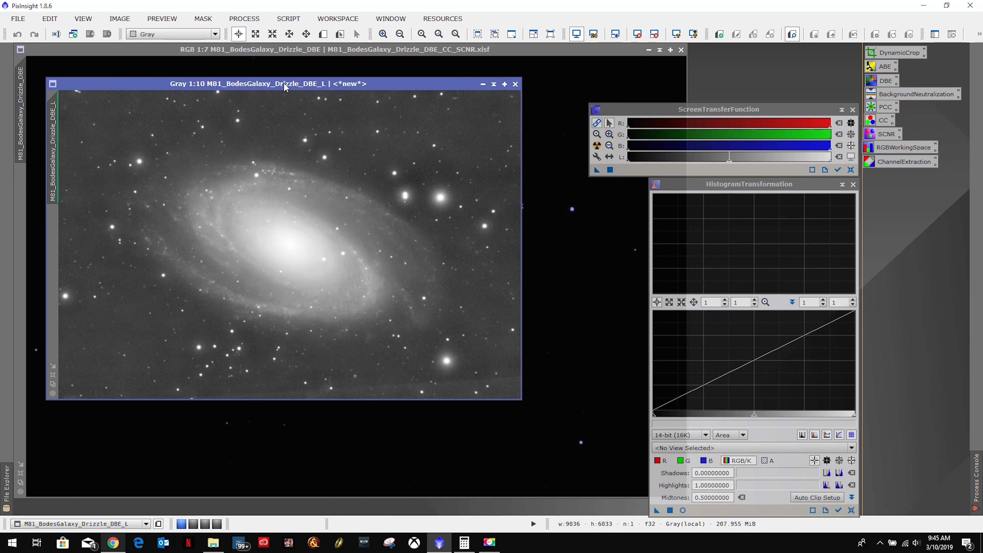
{"action": "left_click", "coordinate": [637, 37]}
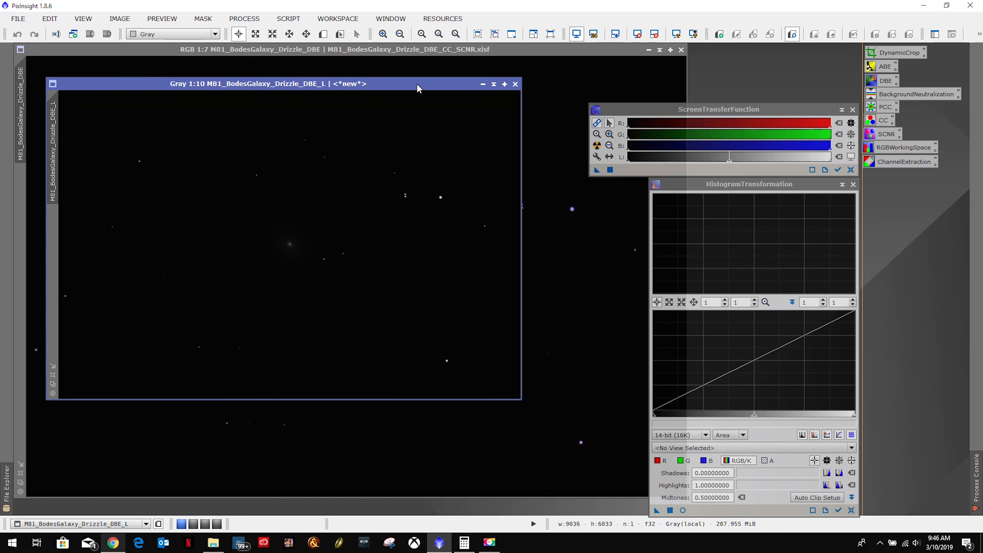
Auto-stretch the luminance image with ScreenTransferFunction, transfer that stretch to HistogramTransformation, and reset the screen stretch.
{"action": "left_click", "coordinate": [597, 146]}
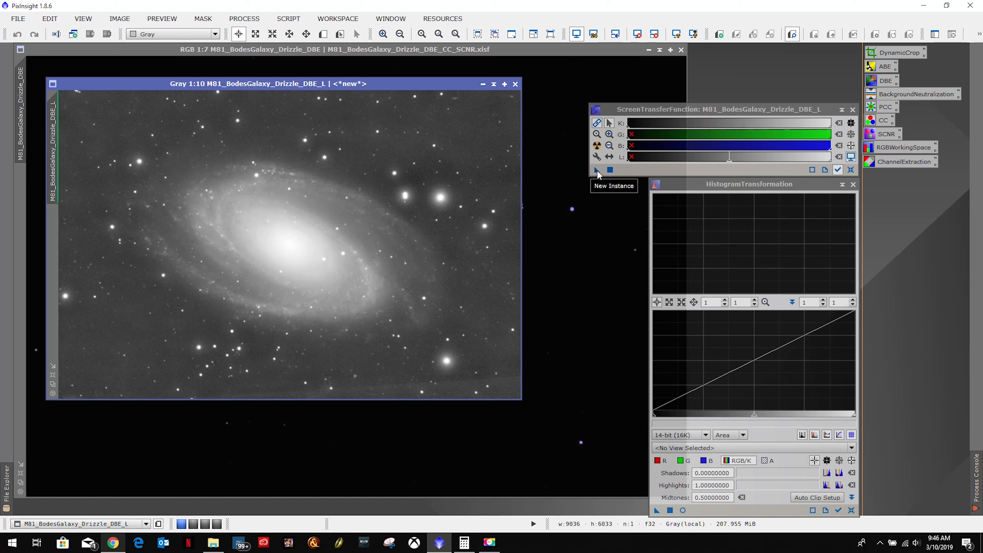
{"action": "left_click_drag", "start_coordinate": [594, 171], "coordinate": [737, 510]}
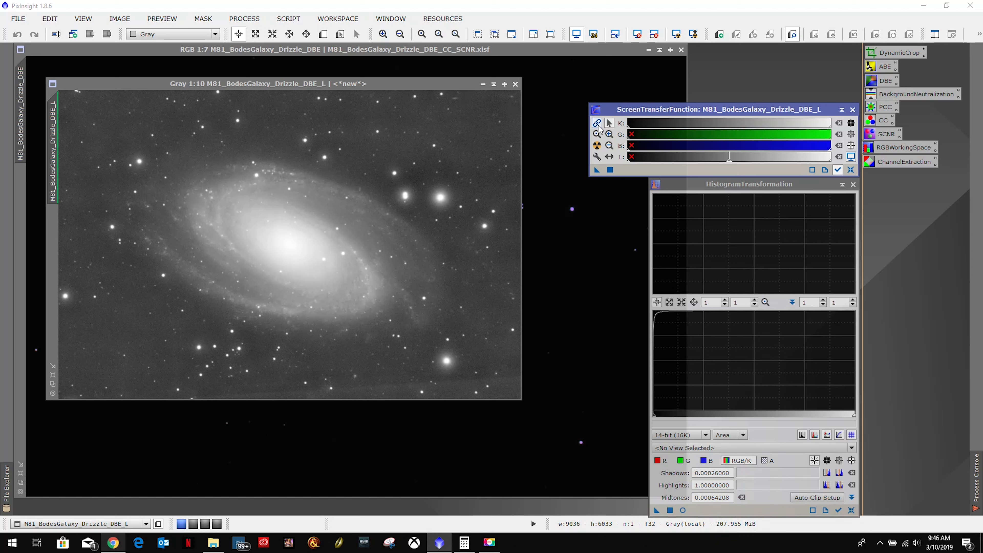
{"action": "left_click", "coordinate": [852, 171]}
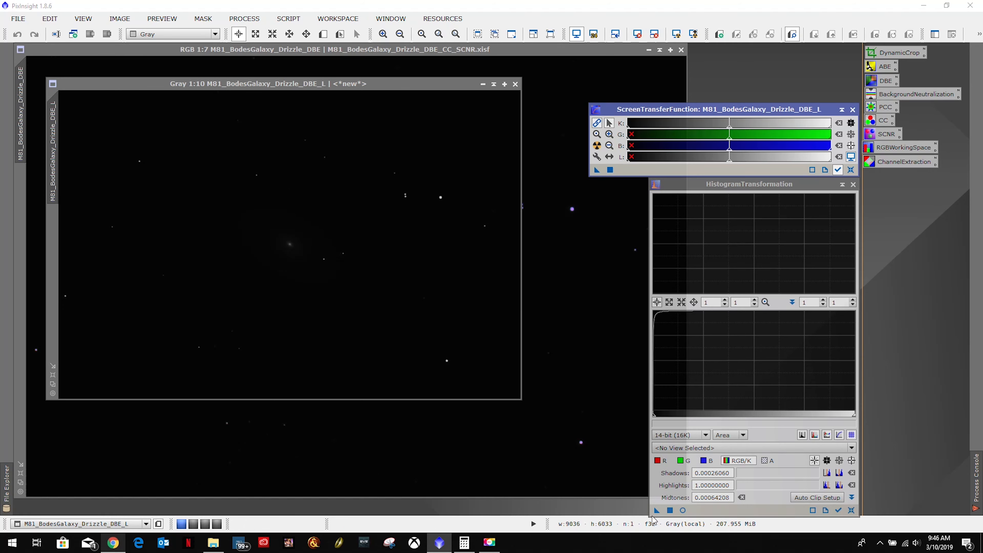
Apply the transferred HistogramTransformation stretch to the luminance image, and undo it.
{"action": "left_click", "coordinate": [657, 512]}
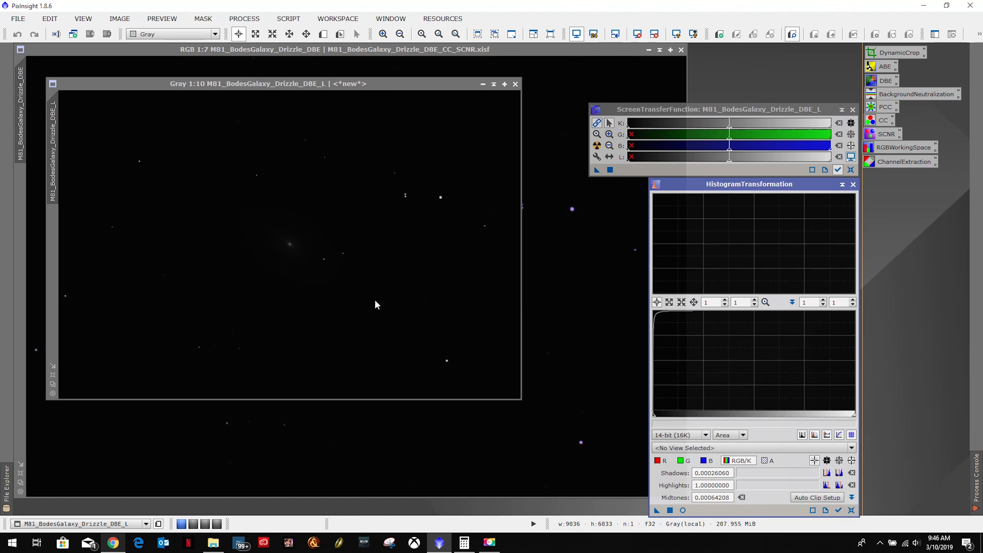
{"action": "left_click_drag", "start_coordinate": [376, 304], "coordinate": [374, 298]}
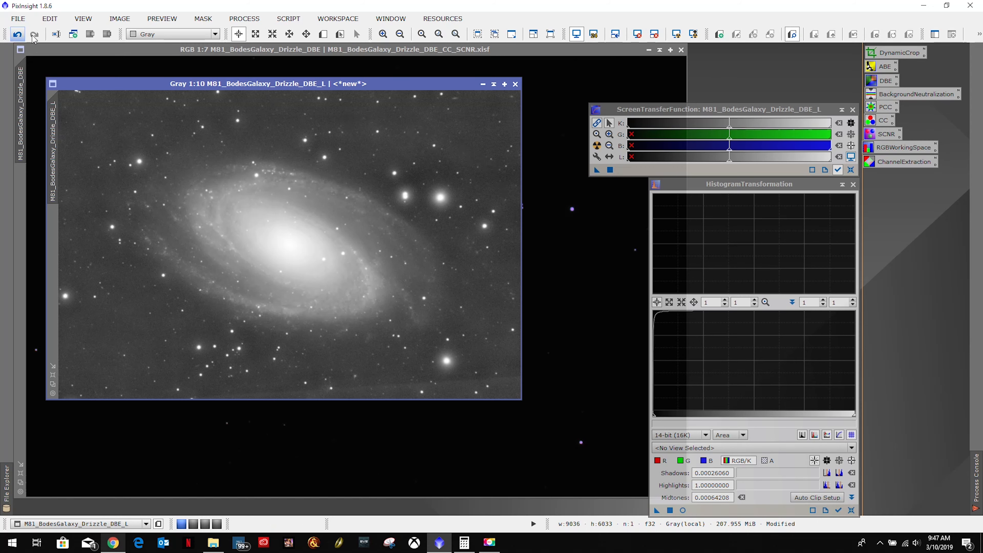
{"action": "left_click", "coordinate": [18, 34]}
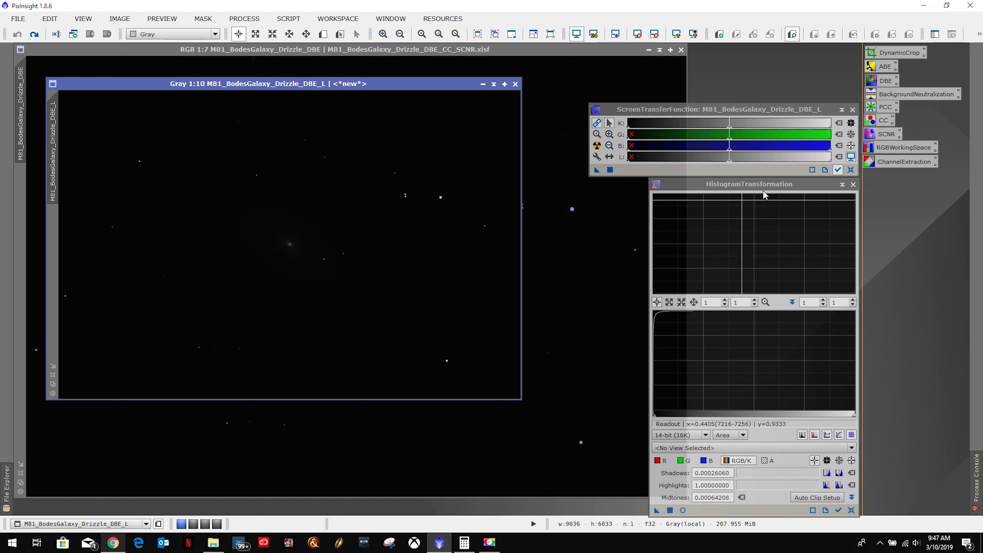
Close ScreenTransferFunction, reset HistogramTransformation to its default values, and move its window up.
{"action": "left_click", "coordinate": [854, 110]}
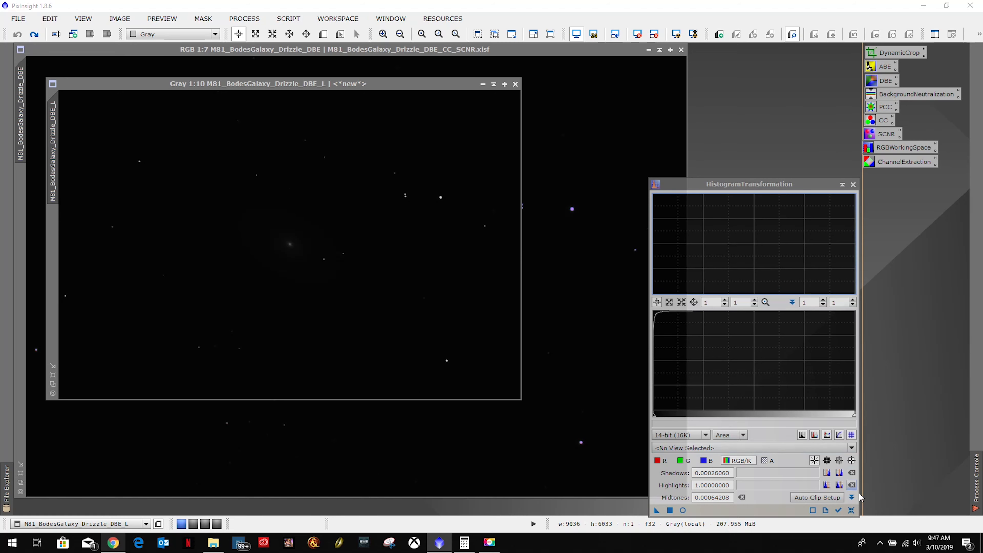
{"action": "left_click", "coordinate": [852, 511]}
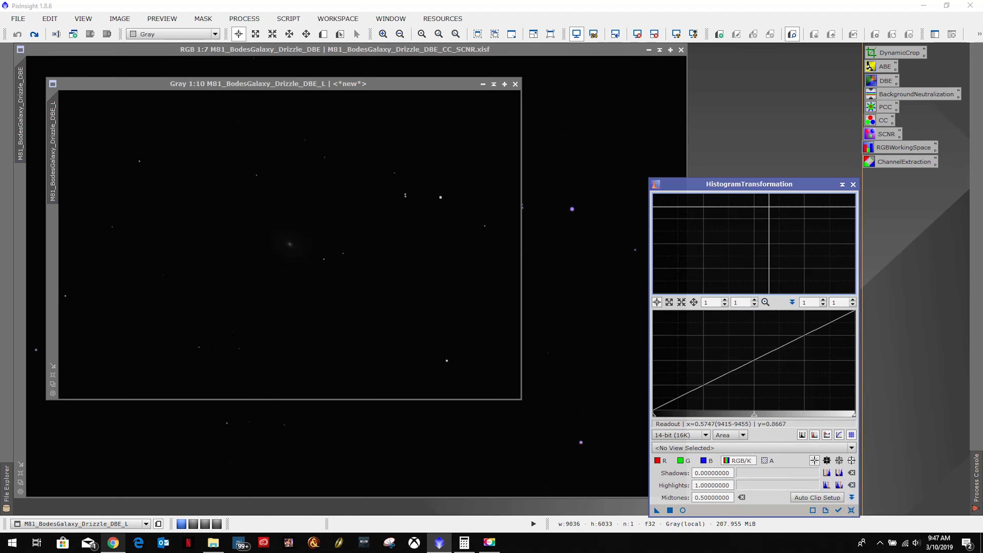
{"action": "left_click_drag", "start_coordinate": [758, 188], "coordinate": [752, 67]}
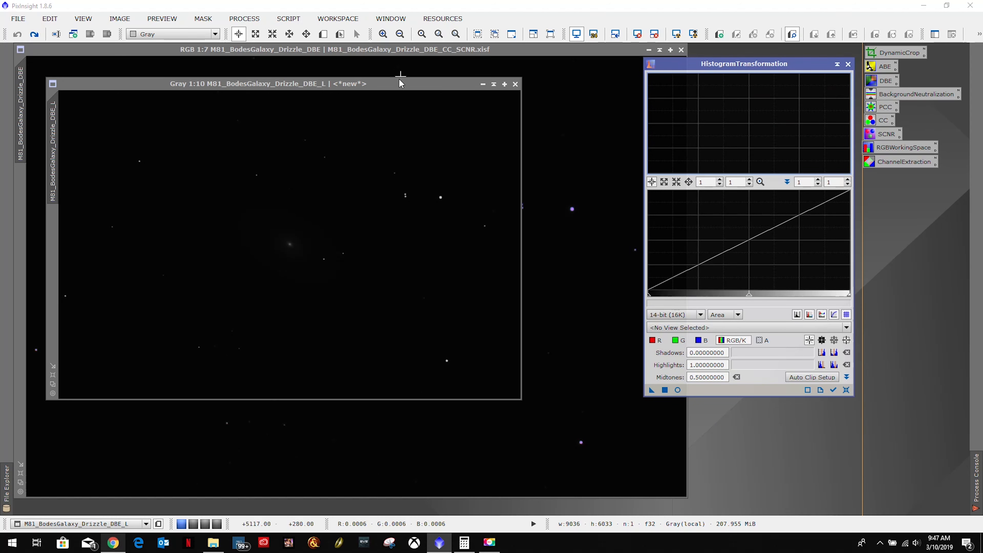
Choose M81_BodesGalaxy_Drizzle_DBE_L as the HistogramTransformation view, open its real-time preview, and enlarge the preview window.
{"action": "left_click", "coordinate": [398, 86]}
{"action": "left_click", "coordinate": [703, 327]}
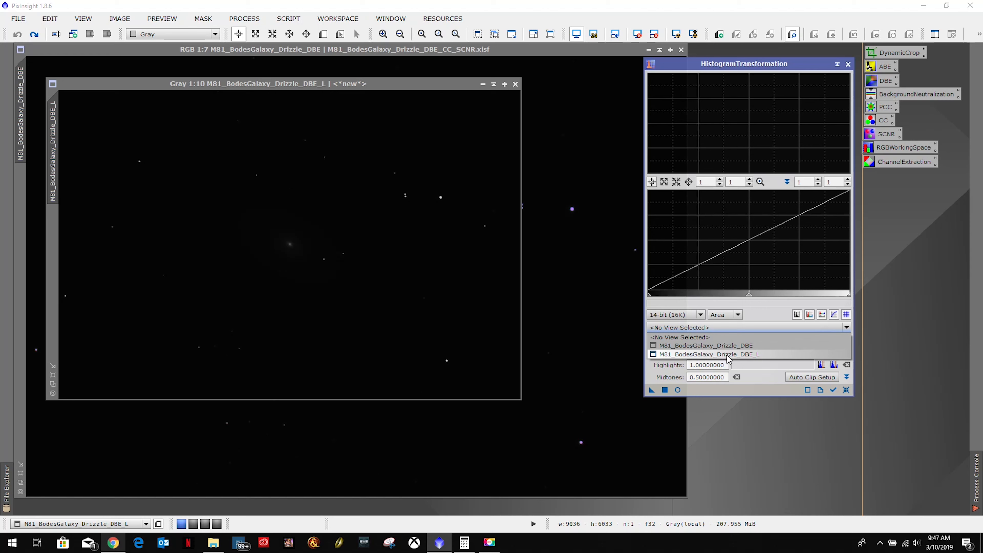
{"action": "left_click", "coordinate": [741, 355]}
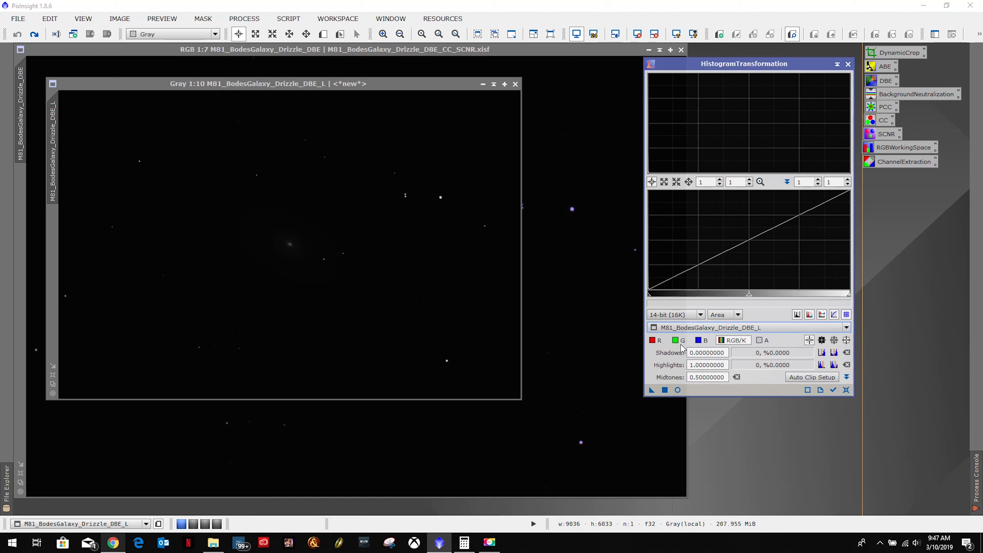
{"action": "left_click", "coordinate": [678, 390]}
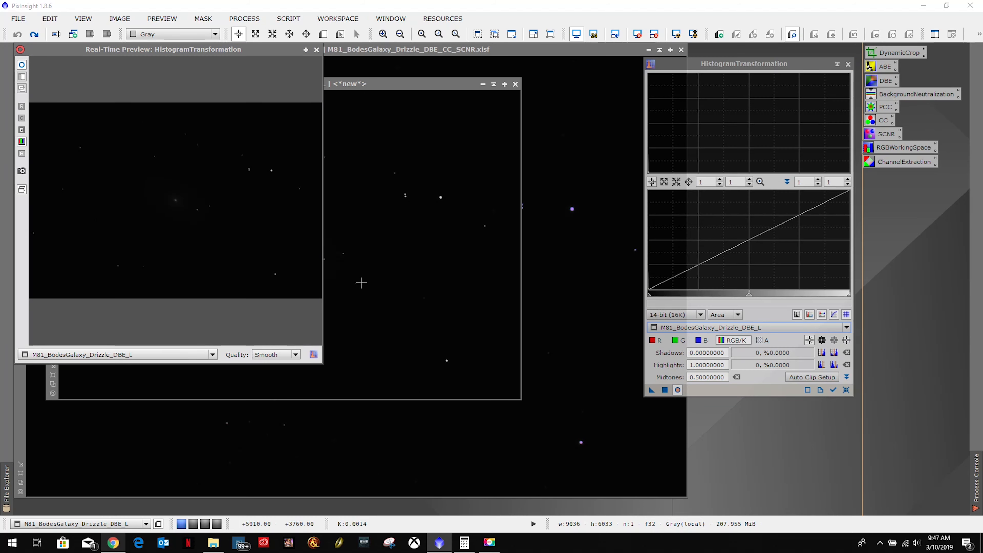
{"action": "left_click", "coordinate": [322, 363]}
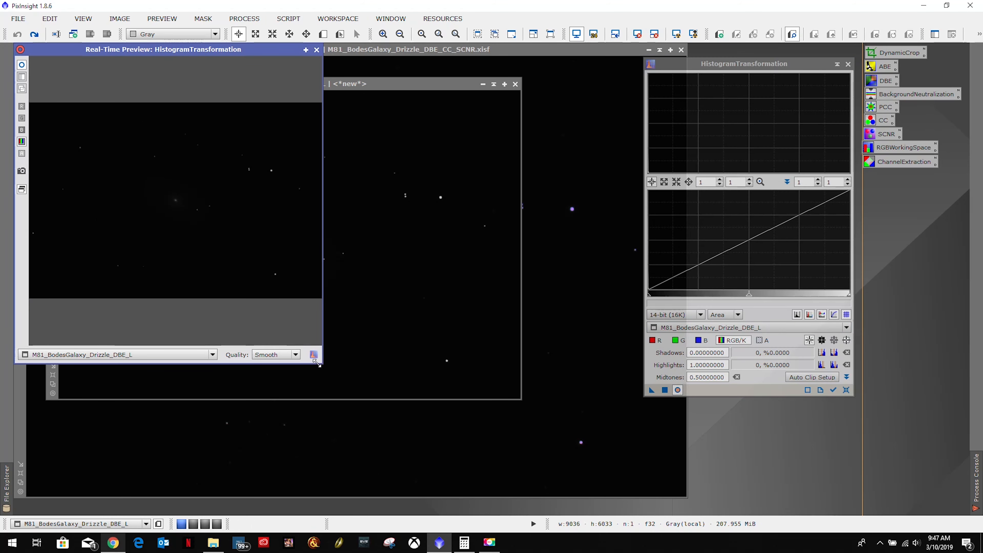
{"action": "left_click_drag", "start_coordinate": [318, 364], "coordinate": [639, 514]}
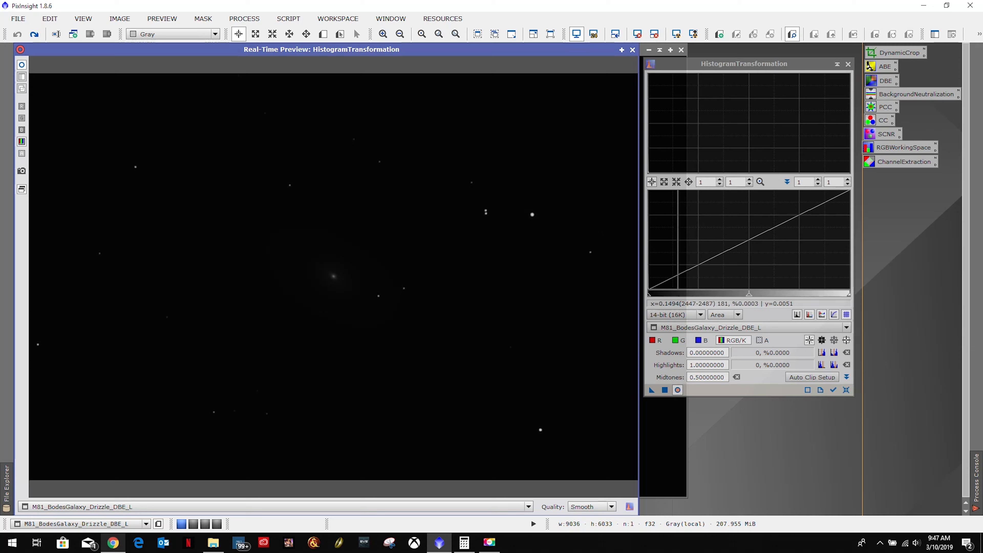
Lower the HistogramTransformation midtones to about 0.0079 to brighten the galaxy in the real-time preview.
{"action": "scroll", "coordinate": [679, 265], "scroll_direction": "up", "scroll_amount": 3}
{"action": "scroll", "coordinate": [679, 265], "scroll_direction": "up", "scroll_amount": 5}
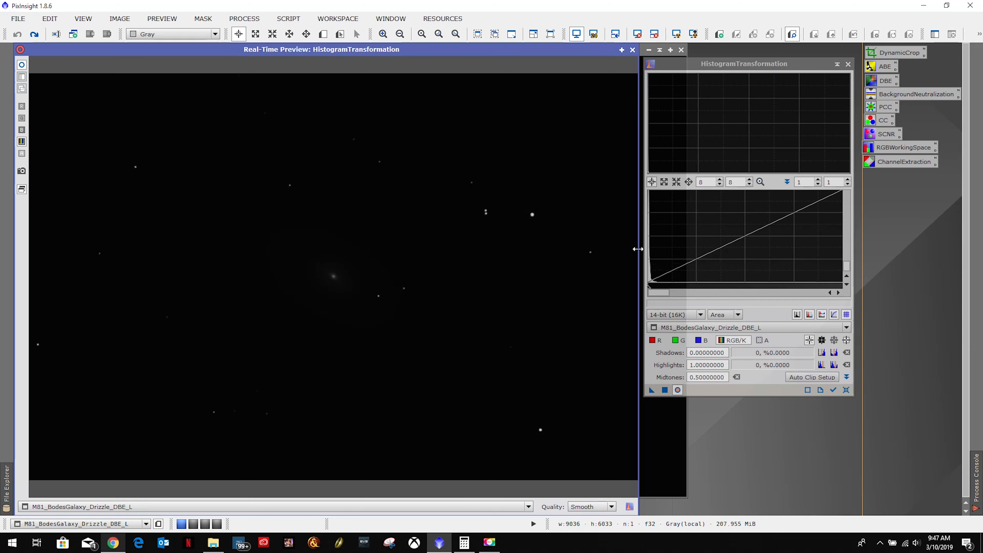
{"action": "scroll", "coordinate": [679, 265], "scroll_direction": "down", "scroll_amount": 4}
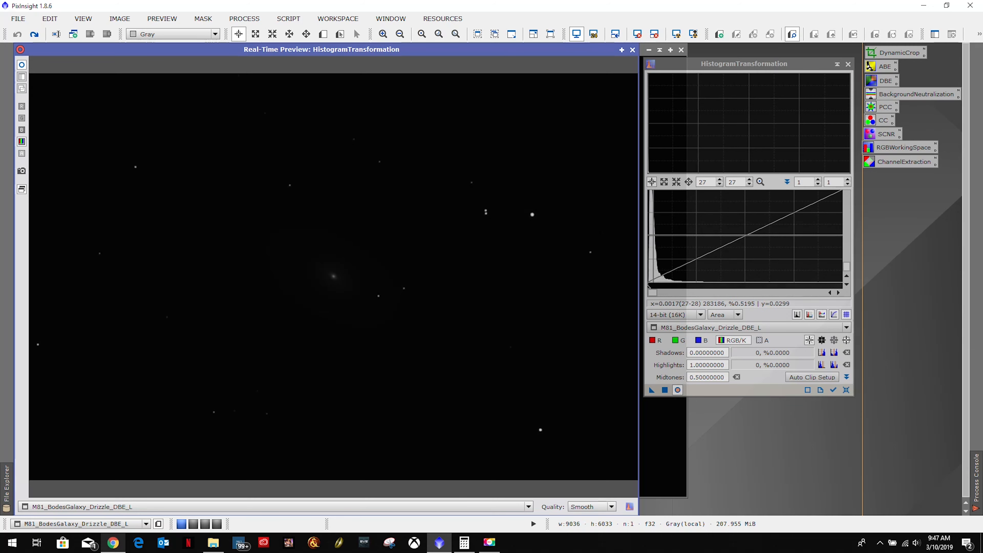
{"action": "scroll", "coordinate": [679, 266], "scroll_direction": "down", "scroll_amount": 5}
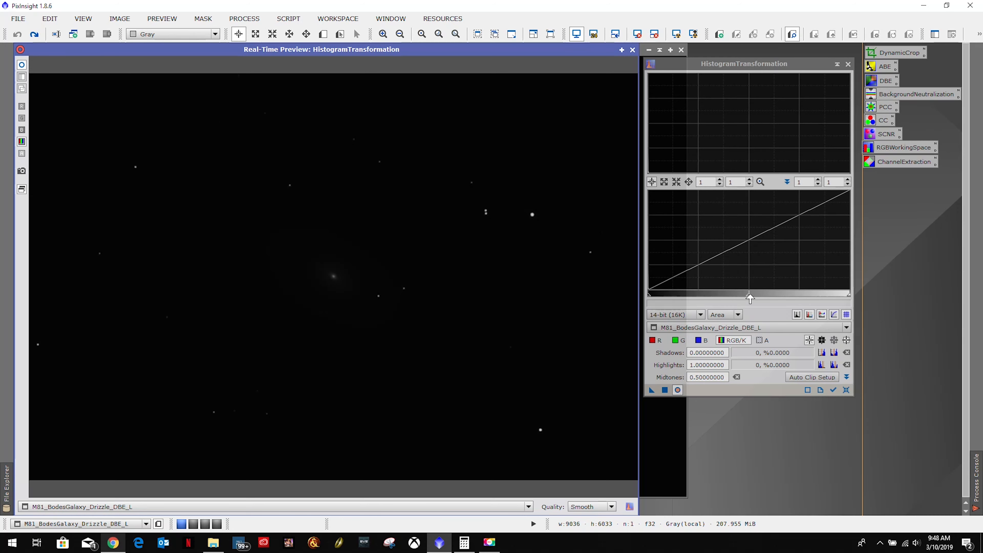
{"action": "left_click_drag", "start_coordinate": [749, 299], "coordinate": [655, 300]}
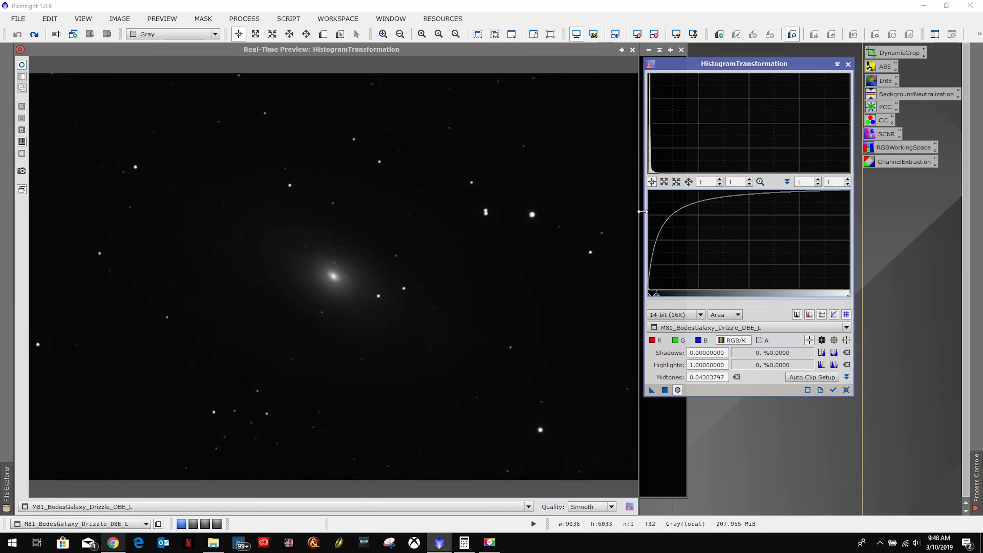
{"action": "scroll", "coordinate": [671, 262], "scroll_direction": "up", "scroll_amount": 5}
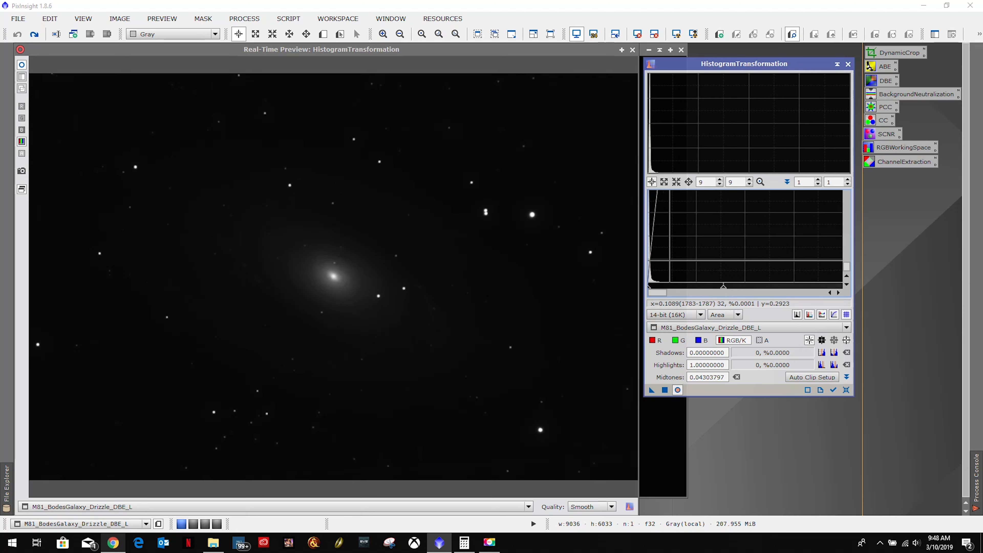
{"action": "scroll", "coordinate": [675, 254], "scroll_direction": "up", "scroll_amount": 2}
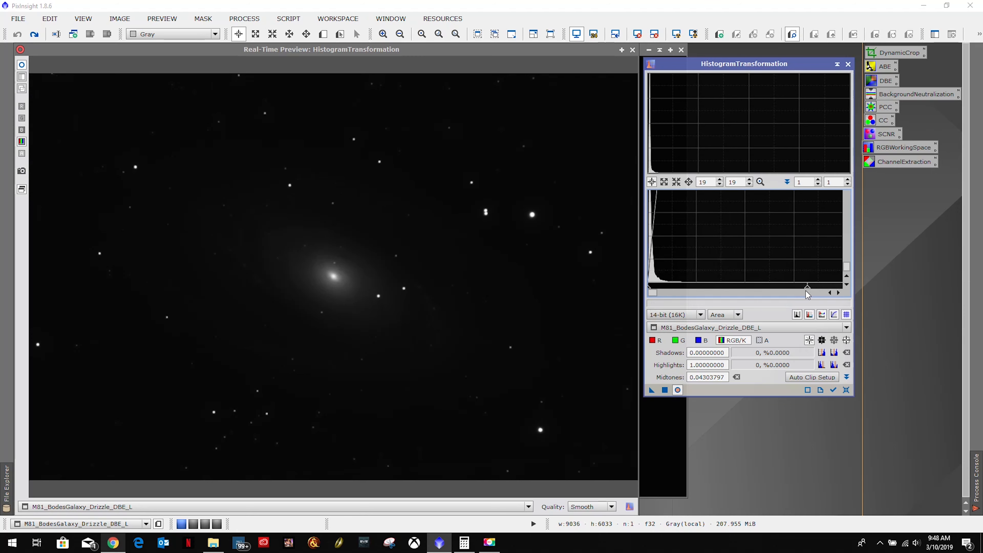
{"action": "left_click_drag", "start_coordinate": [806, 290], "coordinate": [677, 292]}
Refine the midtones on the magnified histogram to about 0.00496.
{"action": "scroll", "coordinate": [682, 290], "scroll_direction": "up", "scroll_amount": 3}
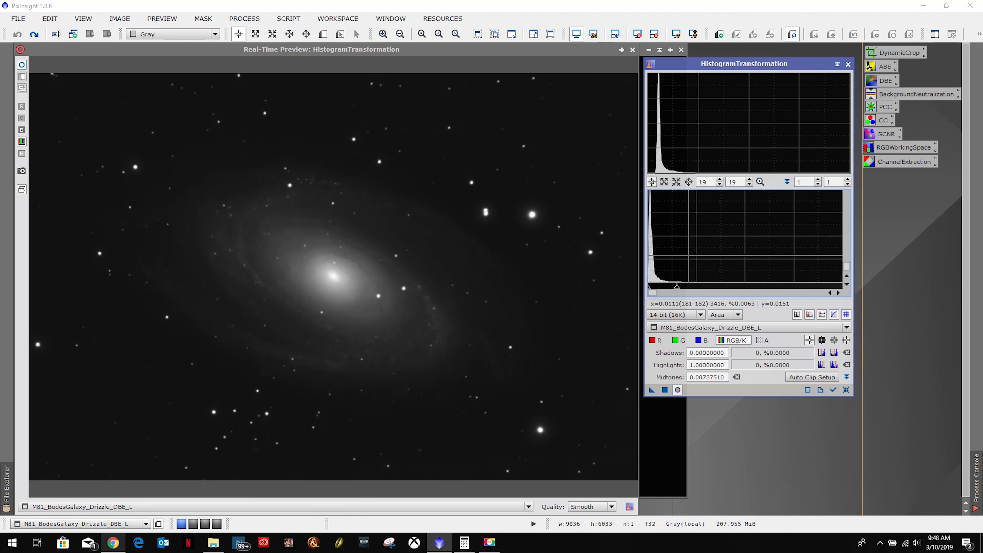
{"action": "scroll", "coordinate": [685, 256], "scroll_direction": "up", "scroll_amount": 12}
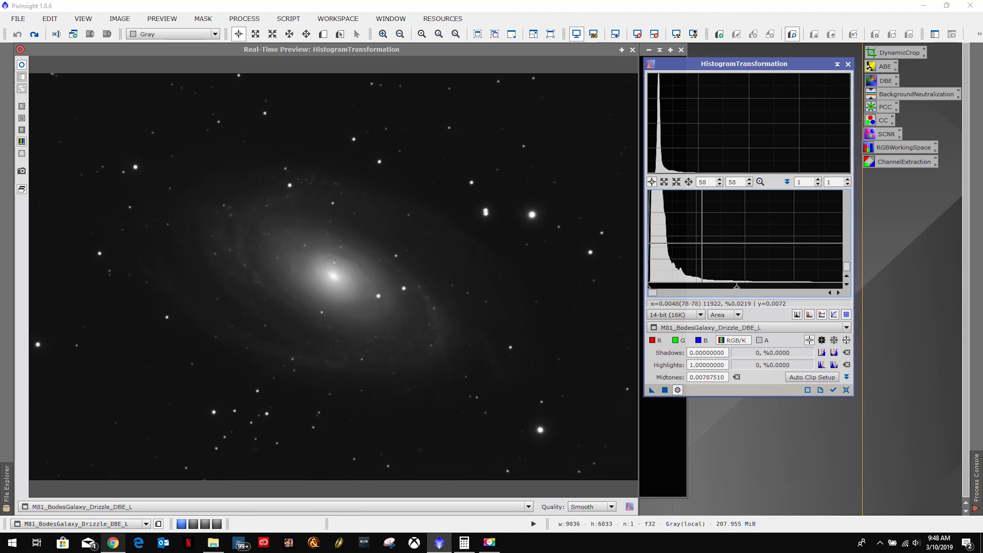
{"action": "scroll", "coordinate": [685, 255], "scroll_direction": "up", "scroll_amount": 8}
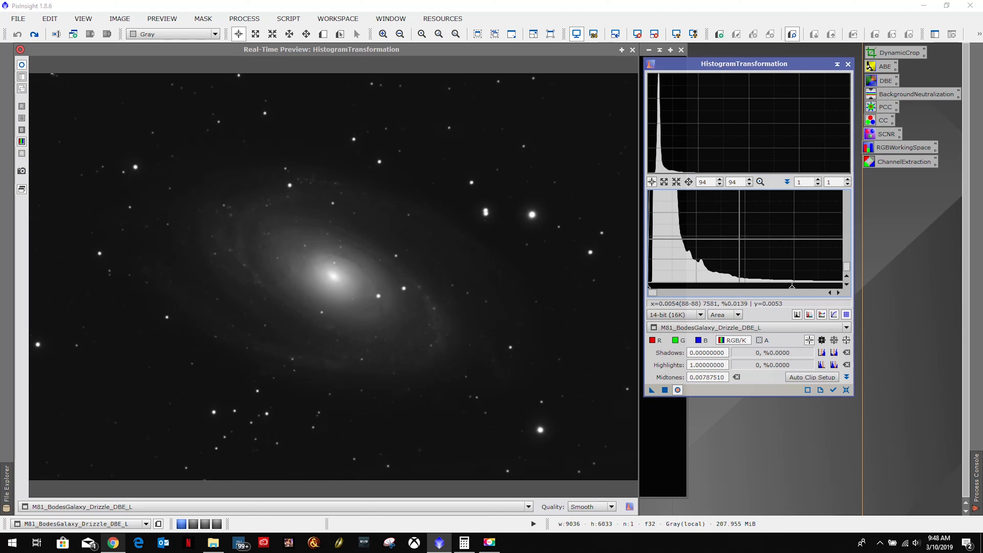
{"action": "scroll", "coordinate": [685, 256], "scroll_direction": "up", "scroll_amount": 2}
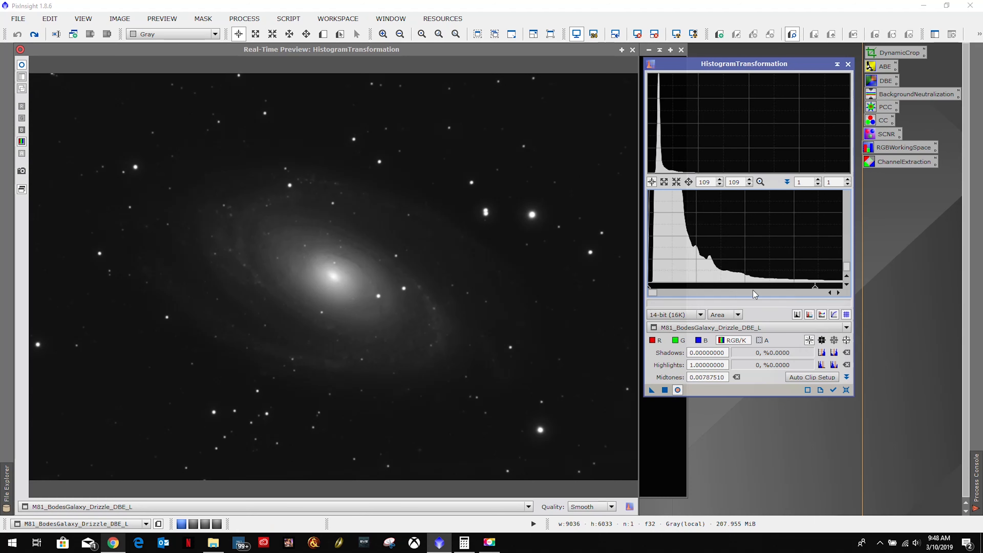
{"action": "left_click_drag", "start_coordinate": [816, 289], "coordinate": [753, 296]}
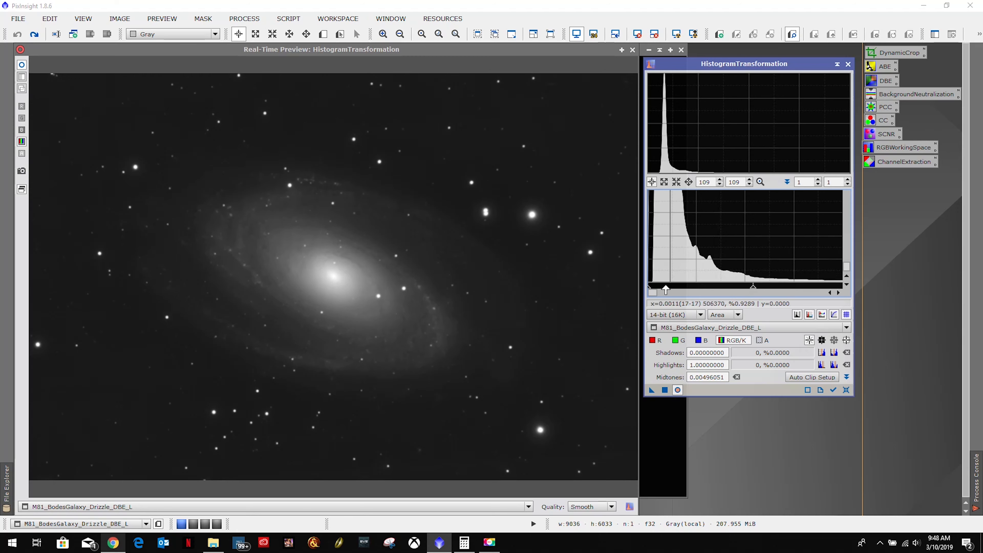
Balance the black point and midtones of the stretch, ending at shadows 0.00031304 and midtones 0.00281826.
{"action": "left_click_drag", "start_coordinate": [648, 290], "coordinate": [653, 291]}
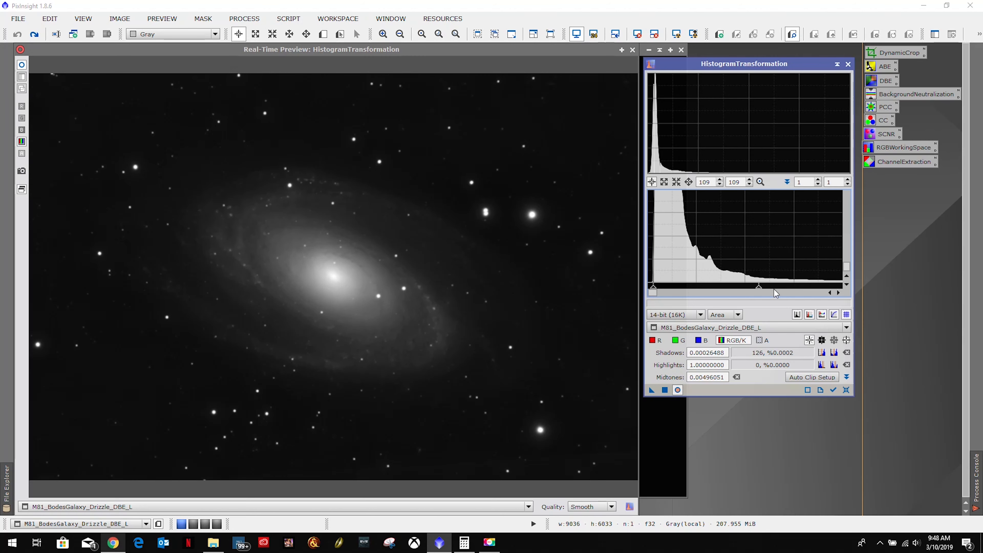
{"action": "left_click_drag", "start_coordinate": [757, 291], "coordinate": [698, 294]}
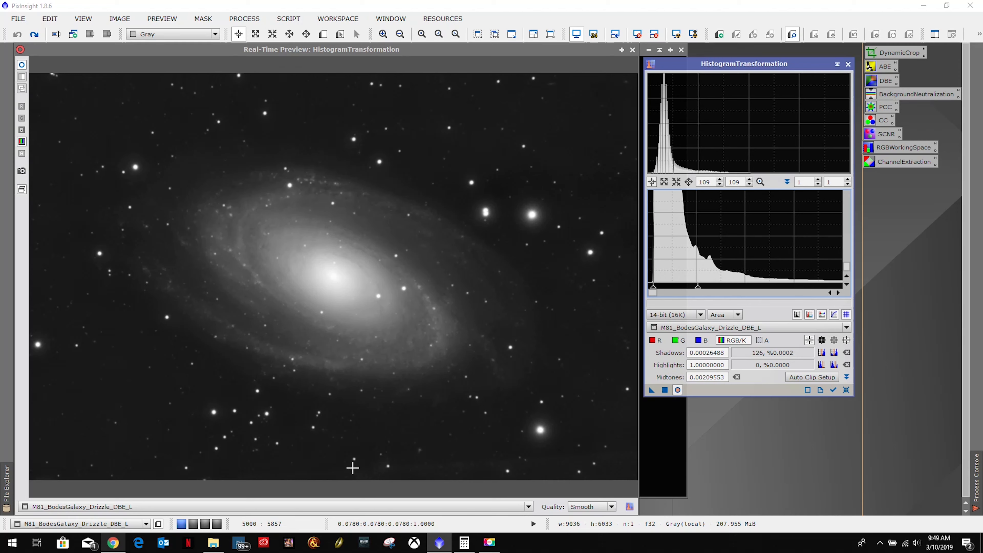
{"action": "left_click_drag", "start_coordinate": [698, 290], "coordinate": [727, 291]}
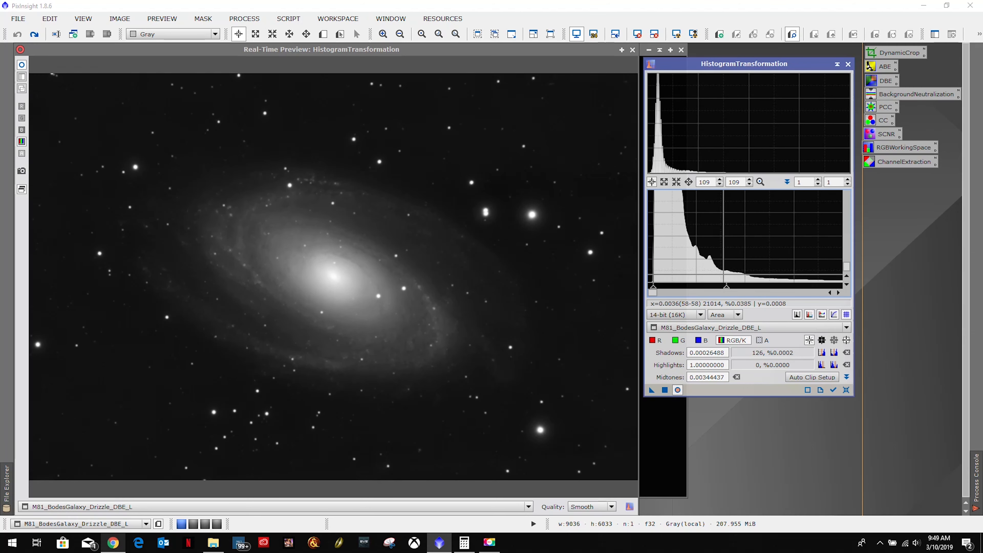
{"action": "left_click_drag", "start_coordinate": [654, 291], "coordinate": [654, 291]}
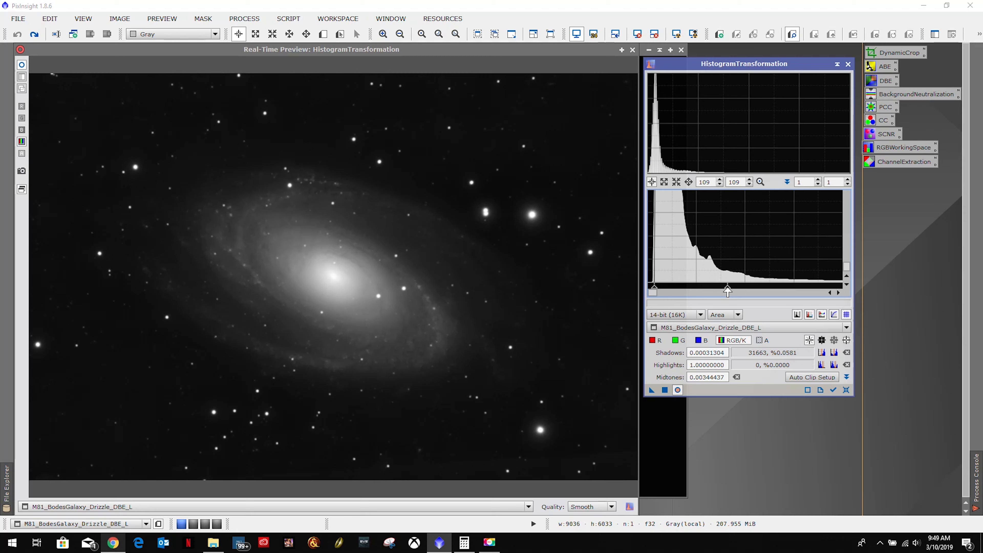
{"action": "mouse_move", "coordinate": [728, 291]}
{"action": "left_mouse_down"}
{"action": "mouse_move", "coordinate": [666, 294]}
{"action": "mouse_move", "coordinate": [714, 291]}
{"action": "left_mouse_up"}
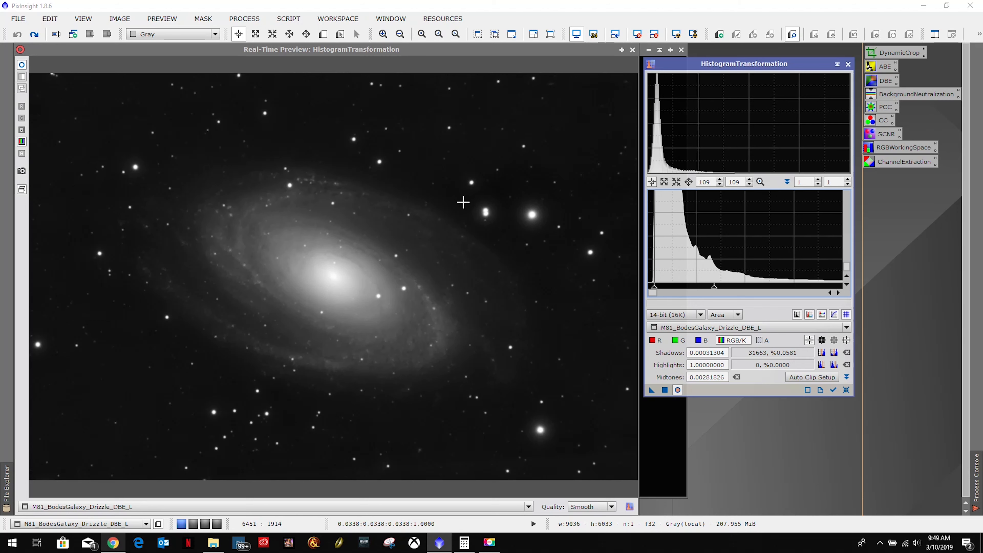
Close the real-time preview and apply the HistogramTransformation stretch to the M81_BodesGalaxy_Drizzle_DBE_L image.
{"action": "left_click", "coordinate": [677, 390]}
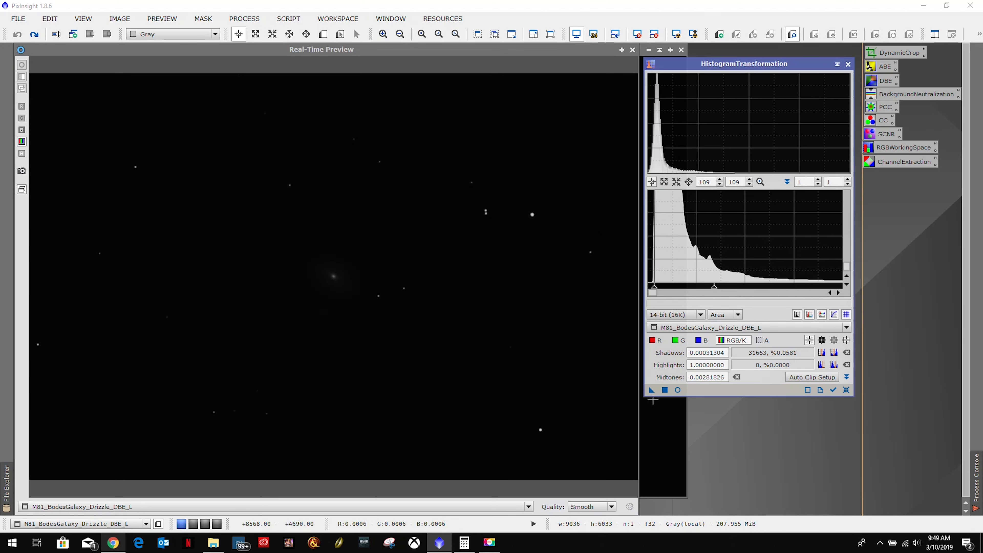
{"action": "left_click", "coordinate": [633, 50]}
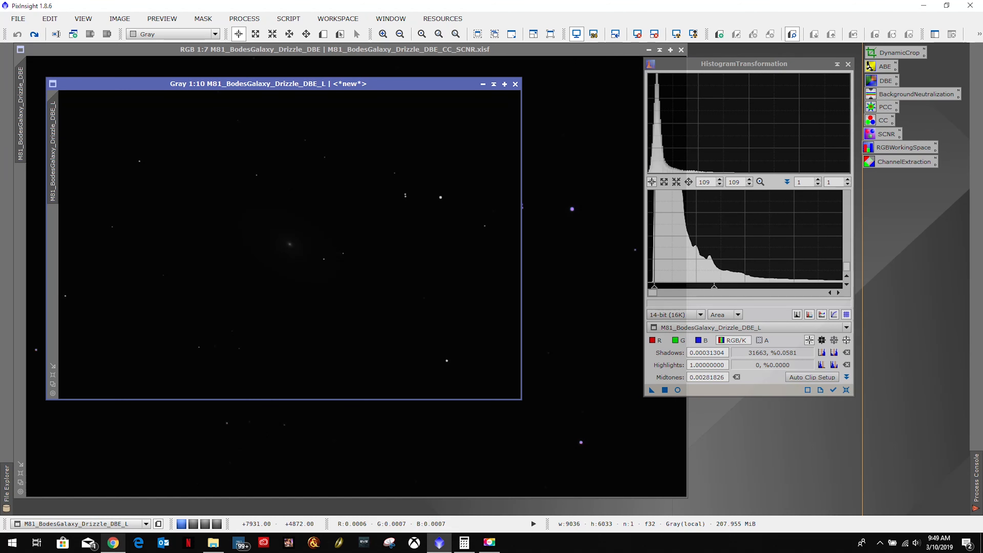
{"action": "left_click_drag", "start_coordinate": [652, 390], "coordinate": [364, 285]}
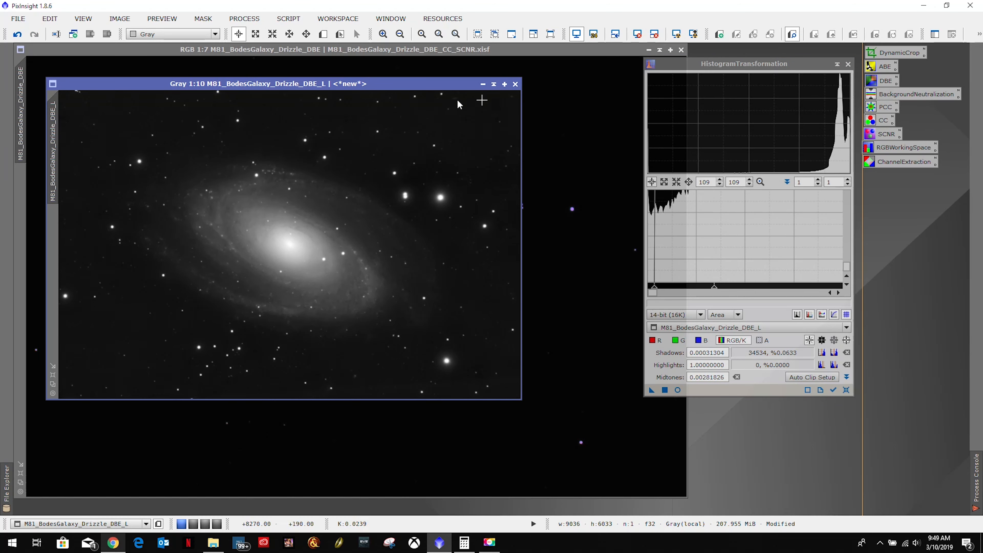
Enlarge the stretched luminance image to inspect it, then minimize it to an icon placed beside the process icons.
{"action": "left_click", "coordinate": [53, 375]}
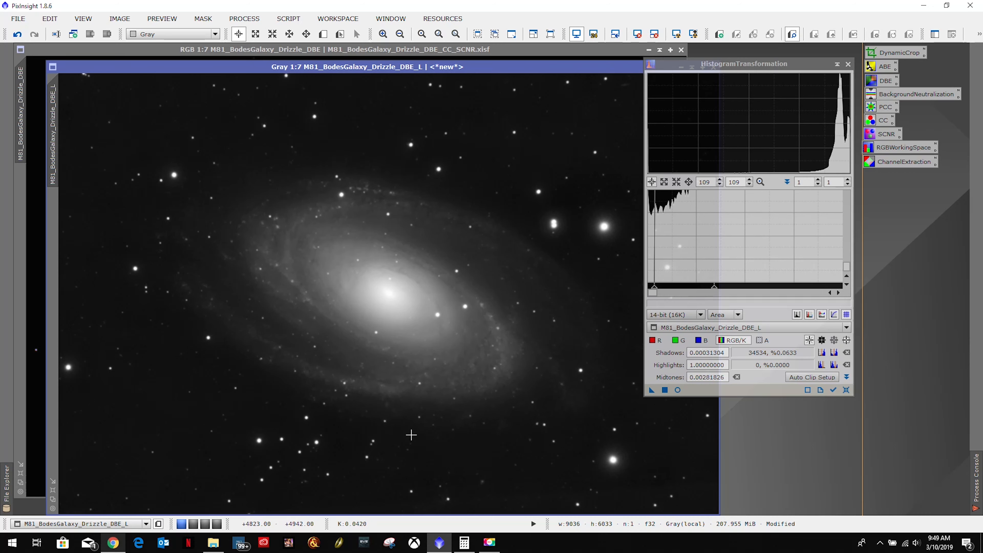
{"action": "left_click_drag", "start_coordinate": [464, 68], "coordinate": [443, 58]}
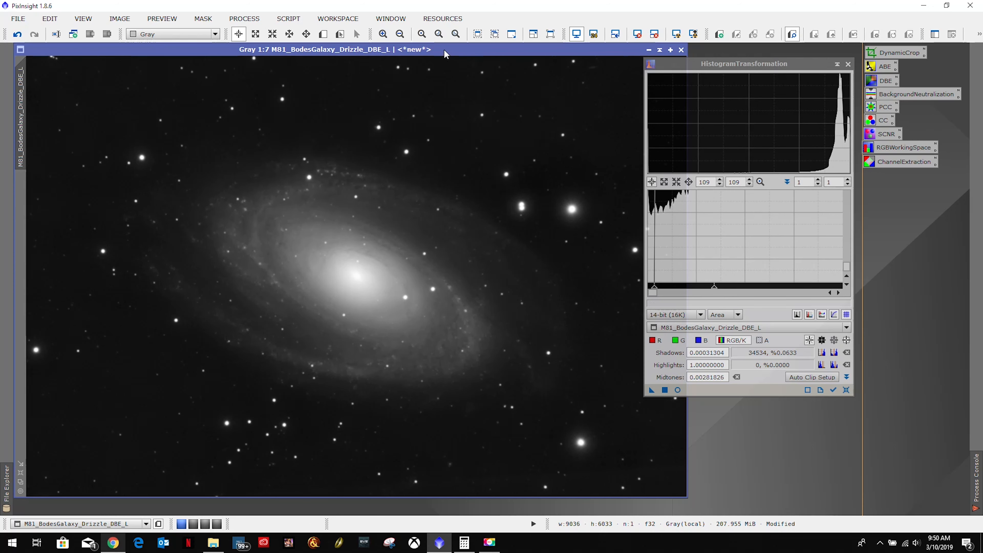
{"action": "left_click", "coordinate": [649, 50]}
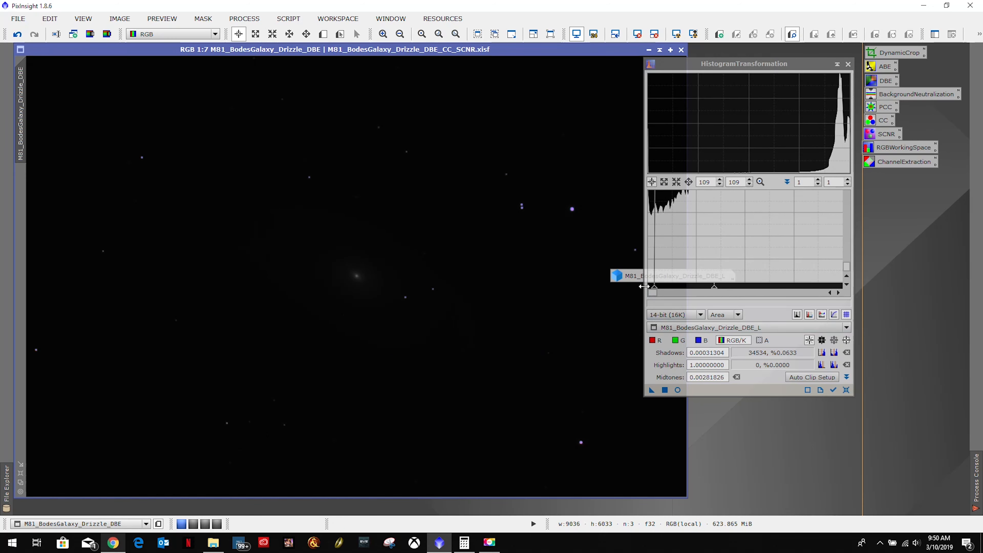
{"action": "left_click_drag", "start_coordinate": [630, 278], "coordinate": [757, 52]}
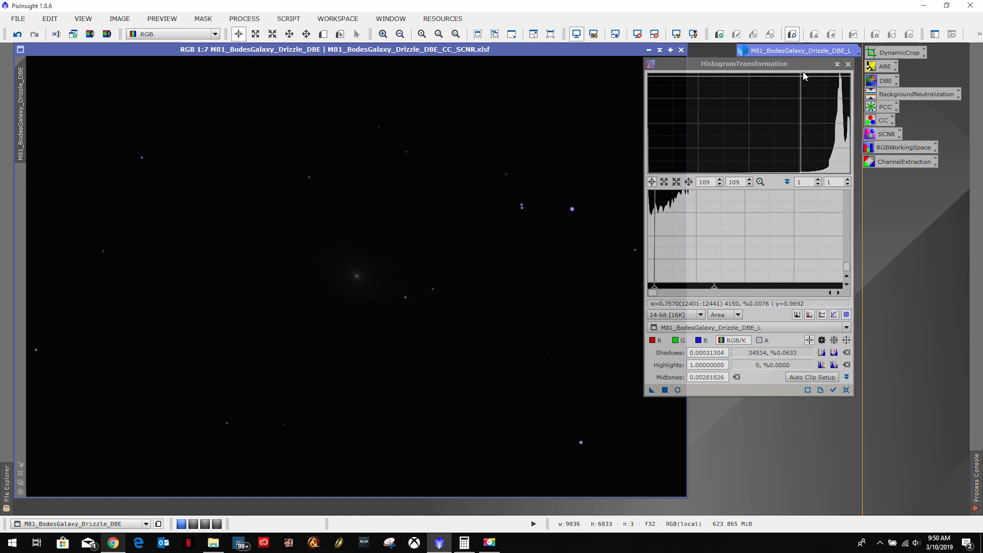
Close HistogramTransformation, open ScreenTransferFunction, and create a process icon from it on the empty workspace.
{"action": "left_click_drag", "start_coordinate": [804, 63], "coordinate": [751, 86]}
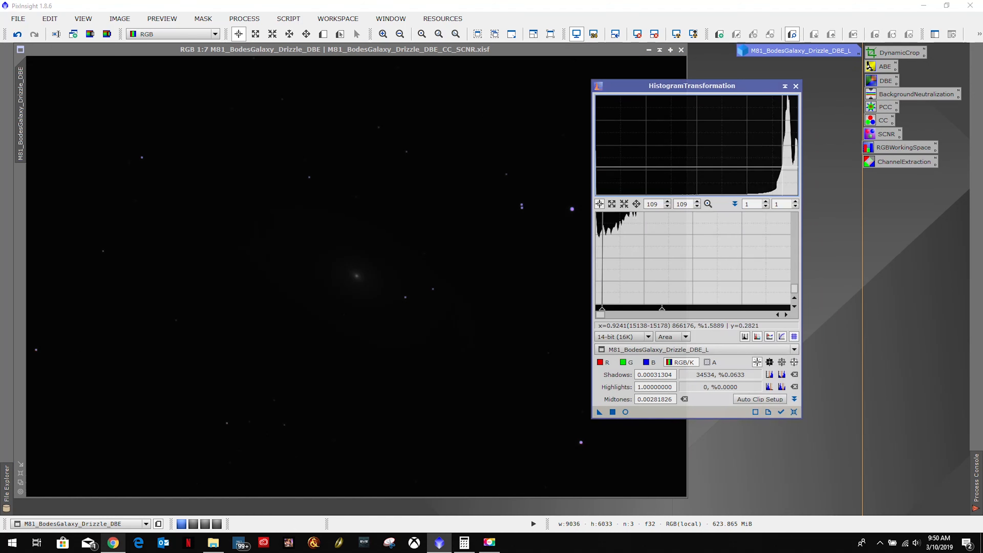
{"action": "left_click", "coordinate": [796, 87]}
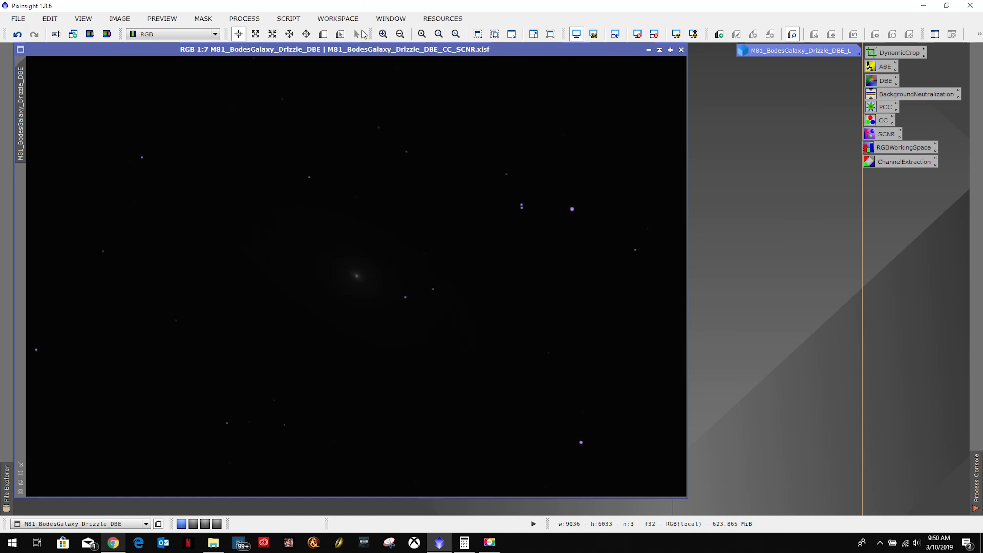
{"action": "left_click", "coordinate": [252, 20]}
{"action": "mouse_move", "coordinate": [257, 37]}
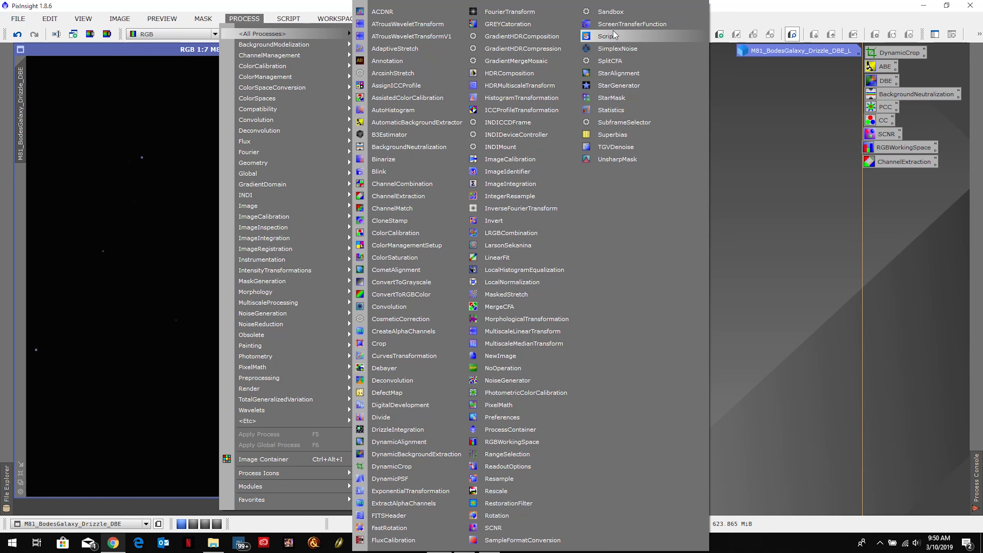
{"action": "left_click", "coordinate": [615, 24]}
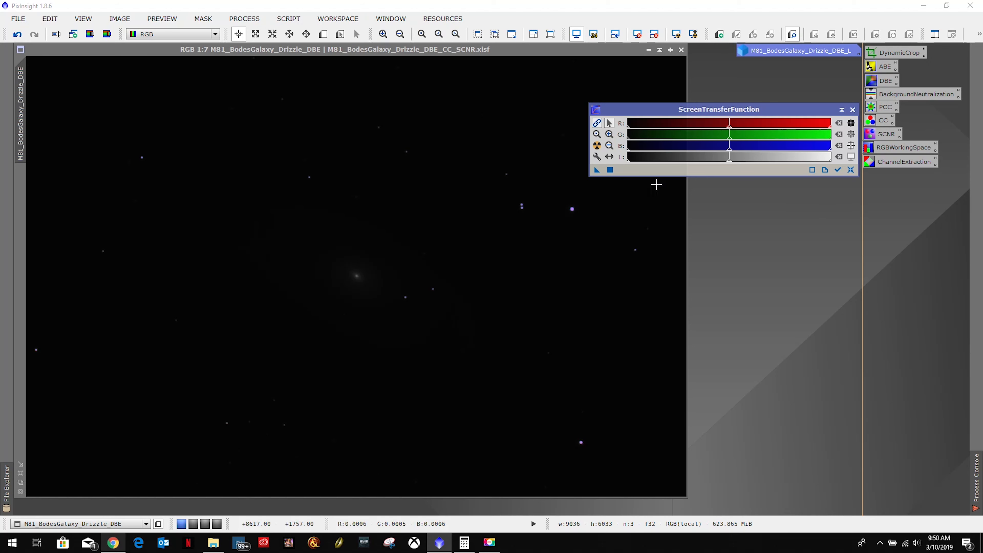
{"action": "left_click_drag", "start_coordinate": [597, 170], "coordinate": [759, 353]}
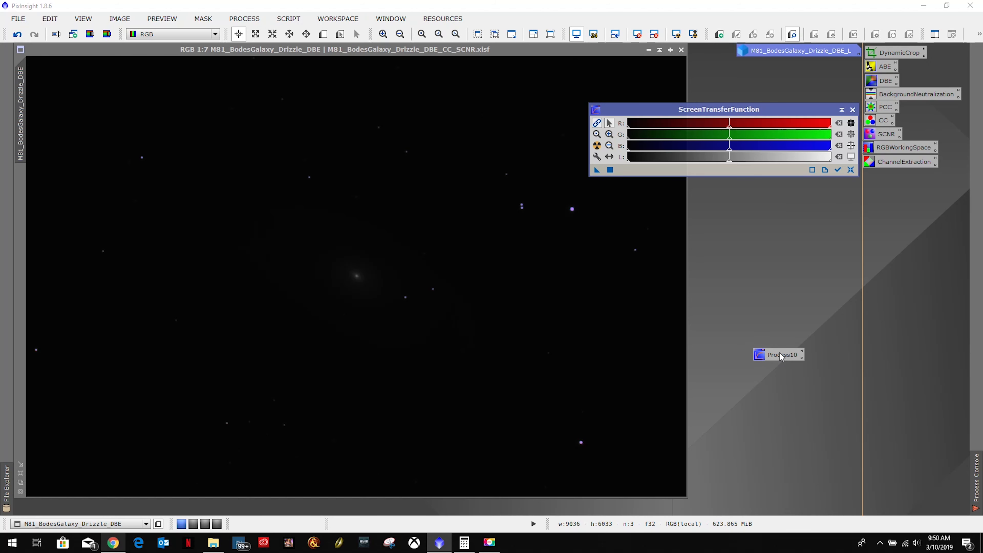
Rename the new ScreenTransferFunction icon as STF and move it into the column below the other process icons.
{"action": "right_click", "coordinate": [779, 354]}
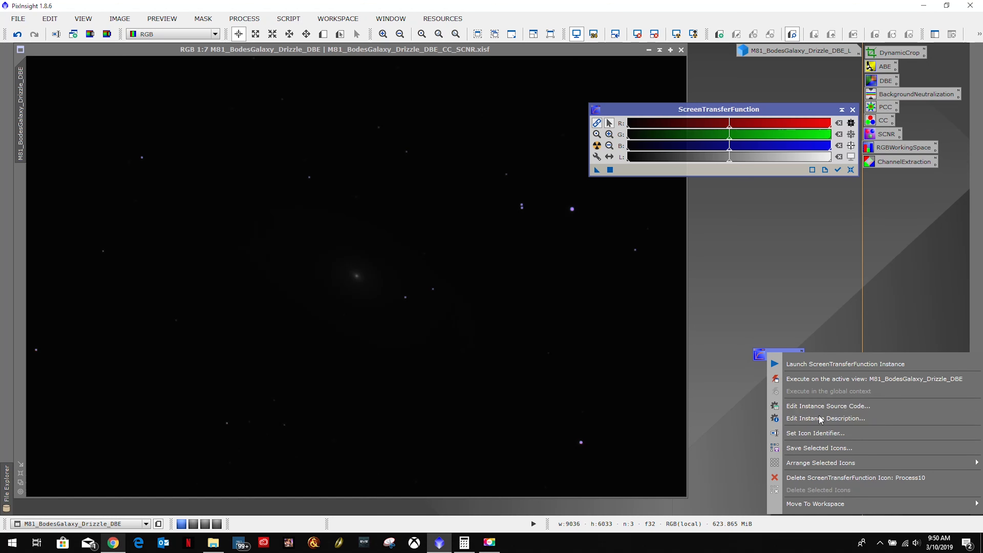
{"action": "left_click", "coordinate": [812, 432]}
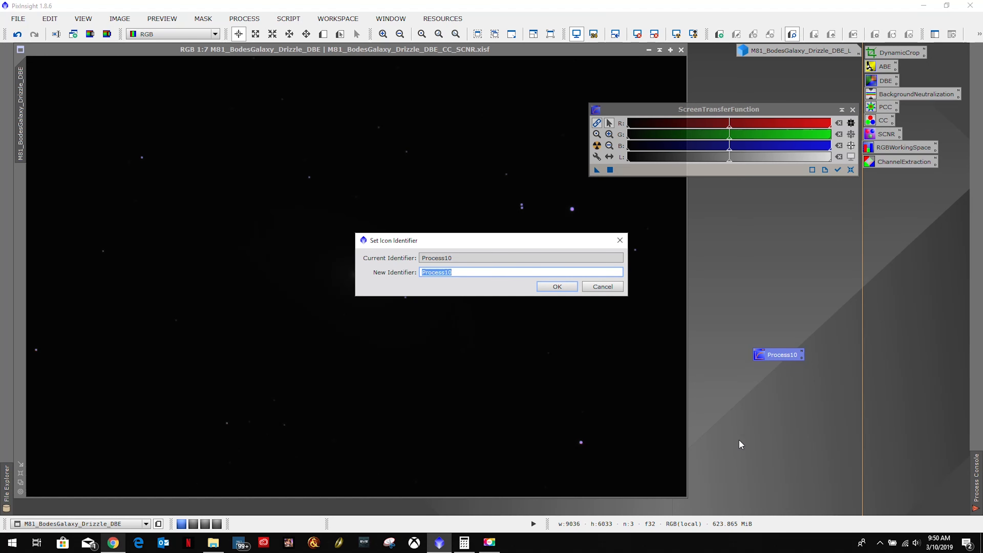
{"action": "type", "text": "STF"}
{"action": "key", "text": "Return"}
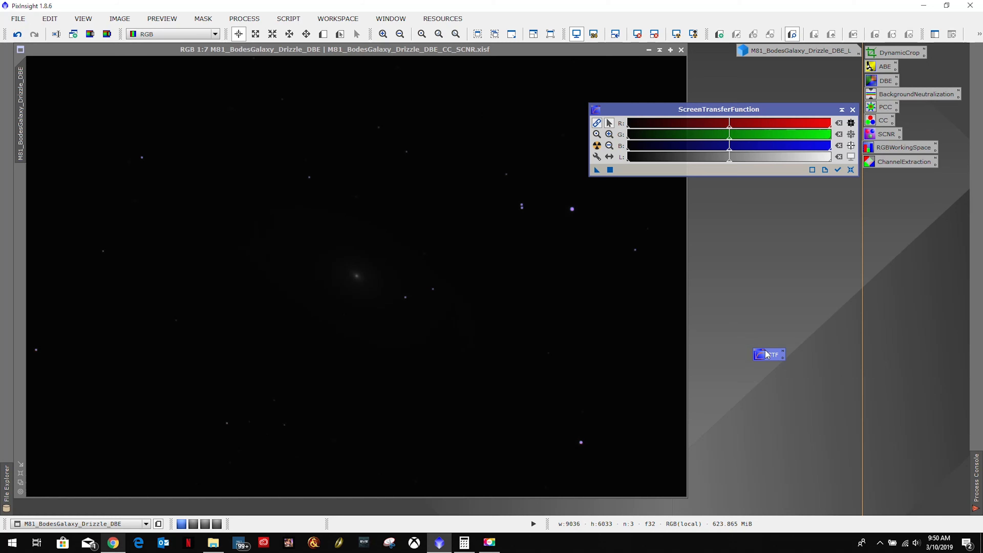
{"action": "left_click_drag", "start_coordinate": [767, 355], "coordinate": [890, 427]}
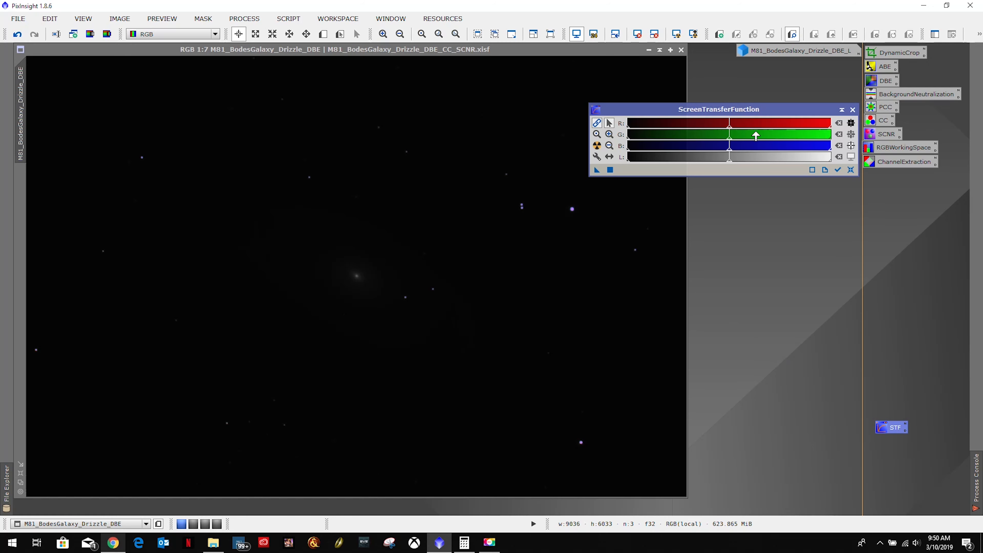
Close ScreenTransferFunction and reopen the HistogramTransformation process.
{"action": "left_click", "coordinate": [853, 110]}
{"action": "left_click", "coordinate": [244, 19]}
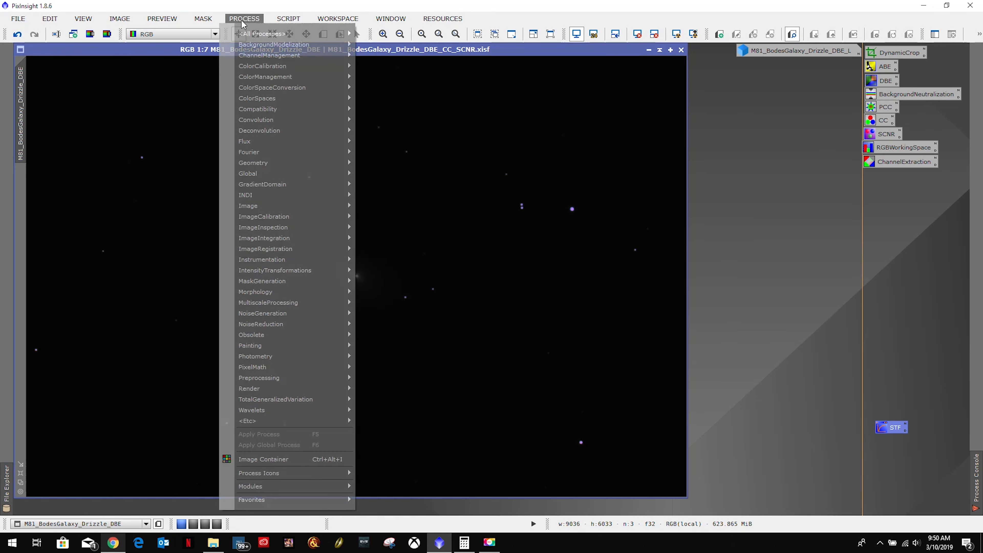
{"action": "mouse_move", "coordinate": [255, 34]}
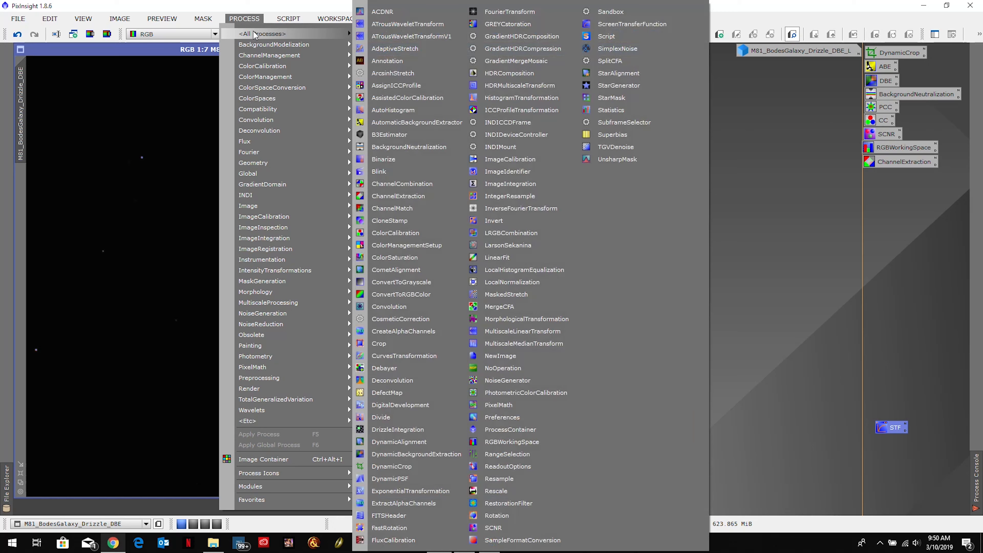
{"action": "left_click", "coordinate": [517, 98]}
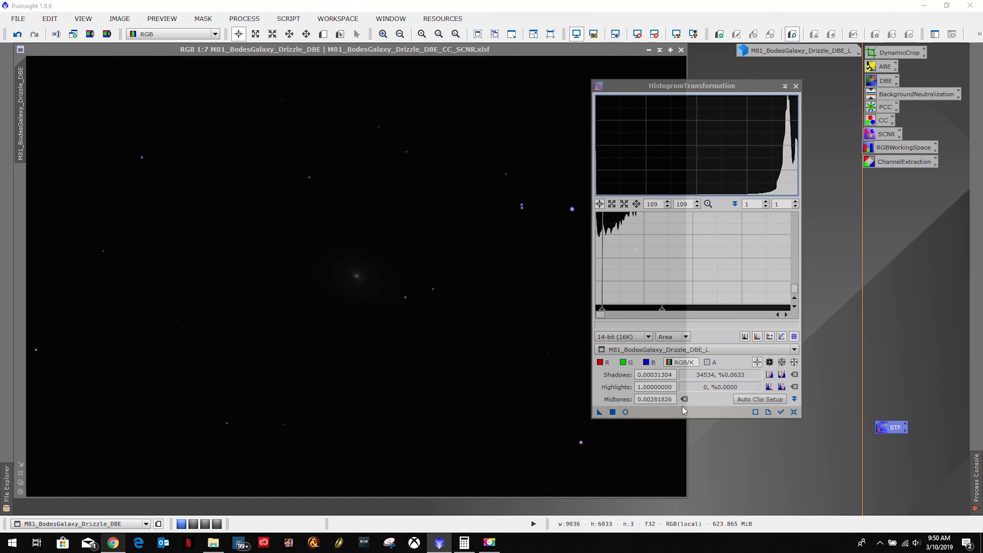
Reset HistogramTransformation to its default parameters, with the histogram zoom at 1 and no view selected.
{"action": "left_click", "coordinate": [794, 411]}
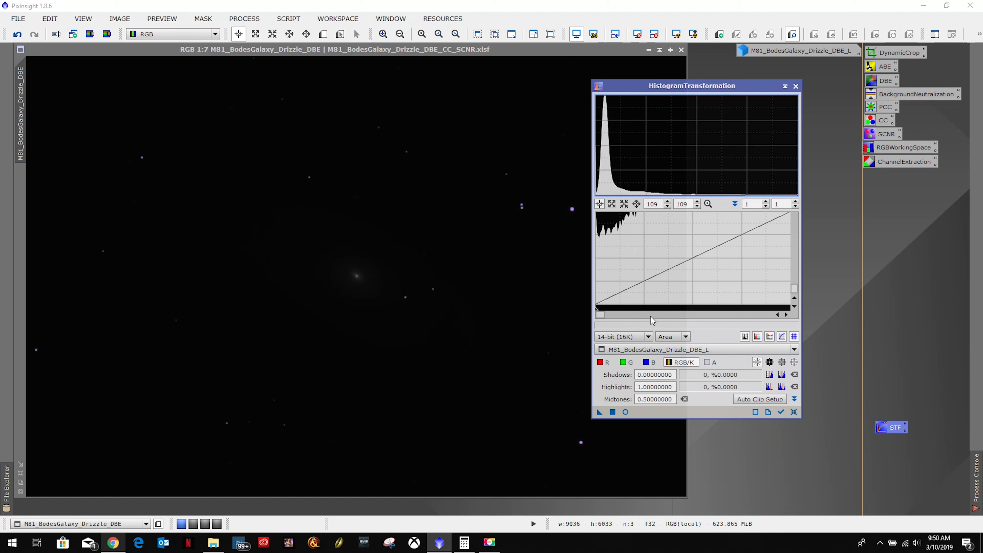
{"action": "scroll", "coordinate": [649, 266], "scroll_direction": "down", "scroll_amount": 10}
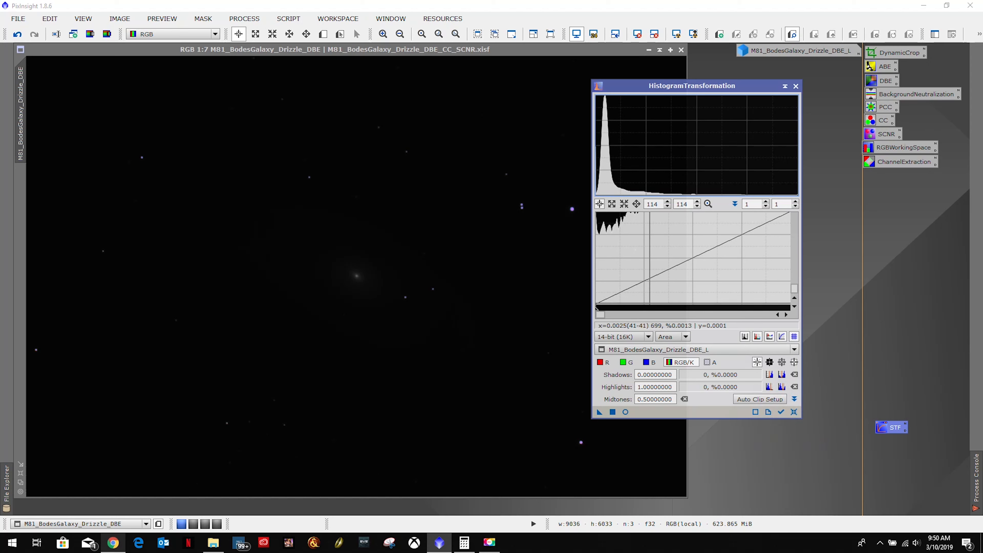
{"action": "left_click", "coordinate": [708, 204]}
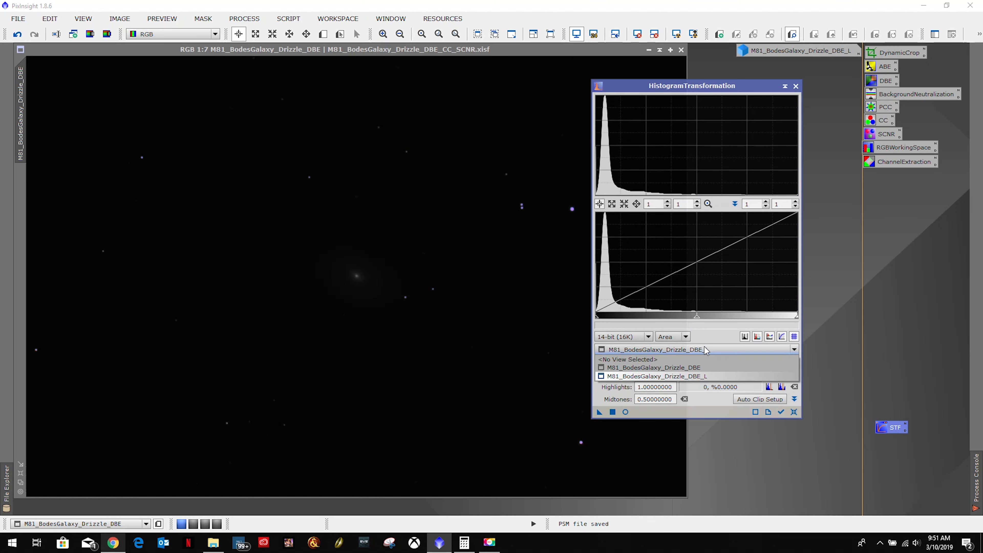
{"action": "left_click", "coordinate": [756, 413]}
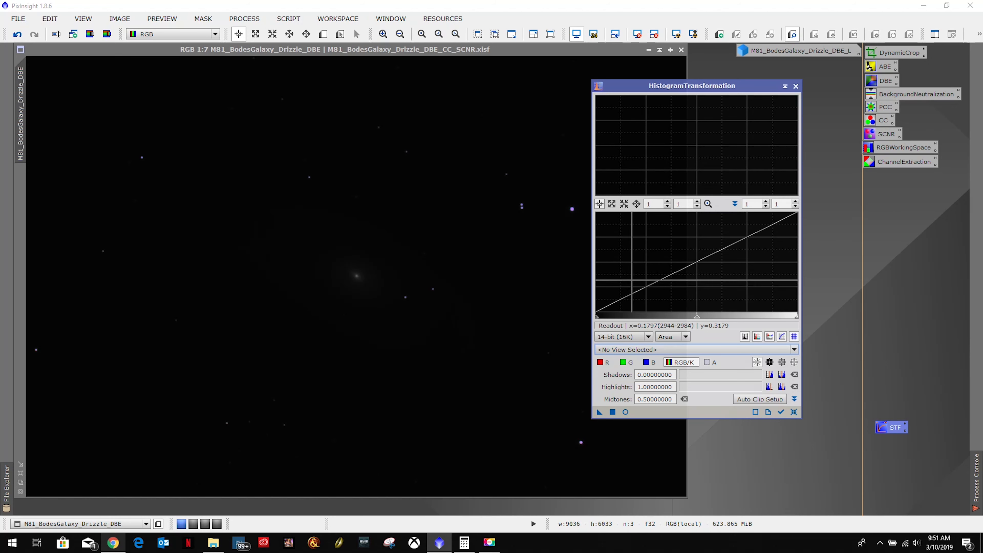
Create a process icon from the reset HistogramTransformation, name it HistogramTransformation, and place it below the STF icon.
{"action": "left_click_drag", "start_coordinate": [600, 412], "coordinate": [773, 444]}
{"action": "right_click", "coordinate": [797, 444]}
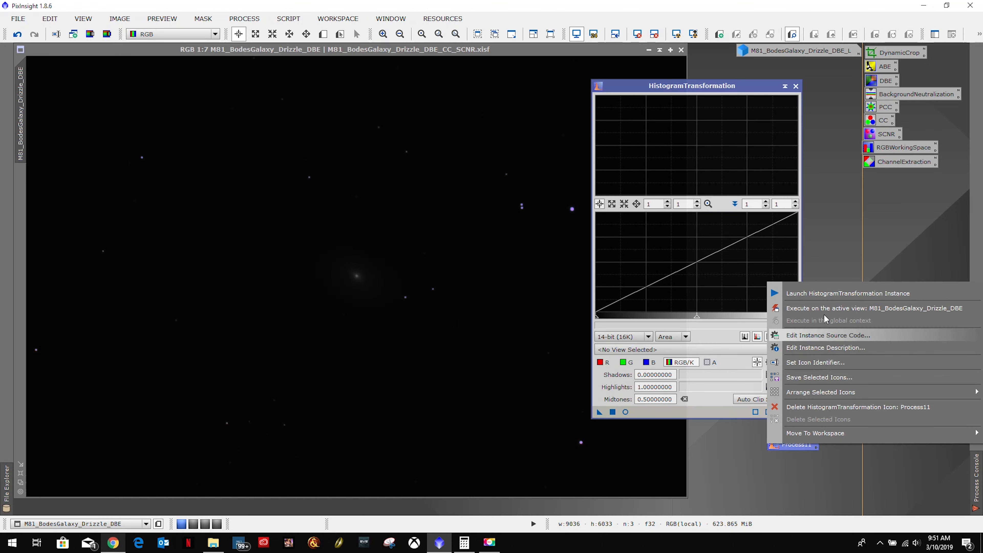
{"action": "left_click", "coordinate": [813, 365]}
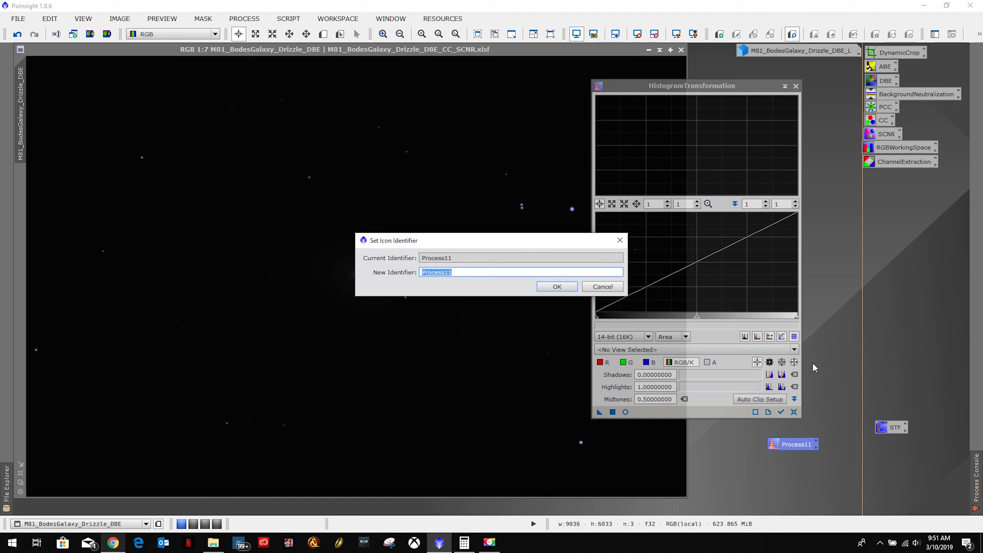
{"action": "type", "text": "HistogramTransformation"}
{"action": "left_click", "coordinate": [557, 287]}
{"action": "left_click_drag", "start_coordinate": [793, 446], "coordinate": [895, 444]}
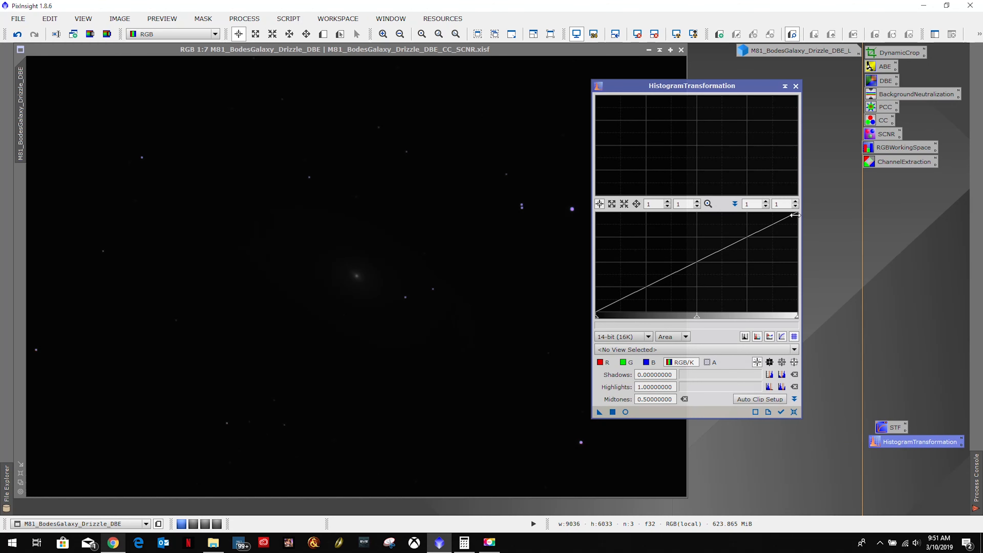
Close HistogramTransformation and auto-stretch the screen display of the RGB image M81_BodesGalaxy_Drizzle_DBE.
{"action": "left_click", "coordinate": [796, 86]}
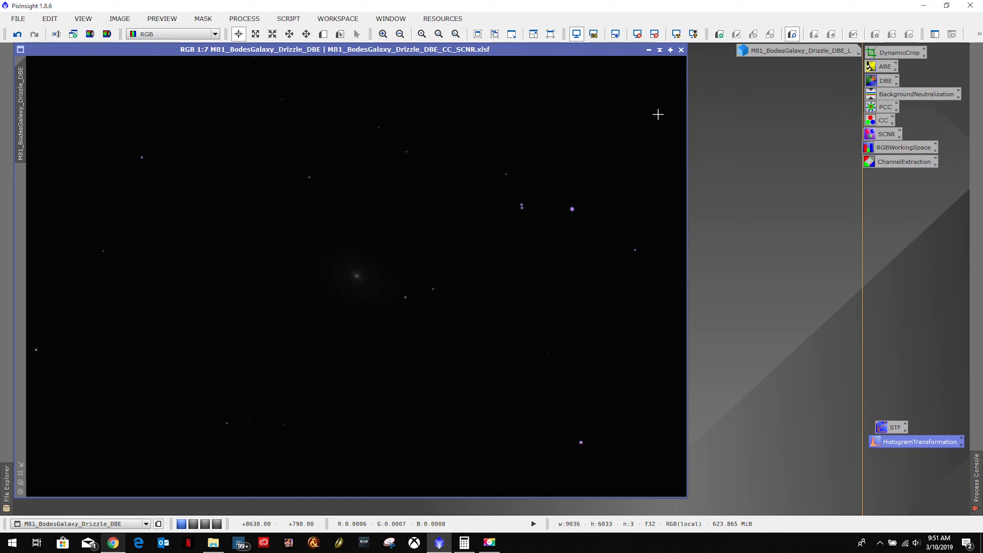
{"action": "left_click", "coordinate": [676, 34]}
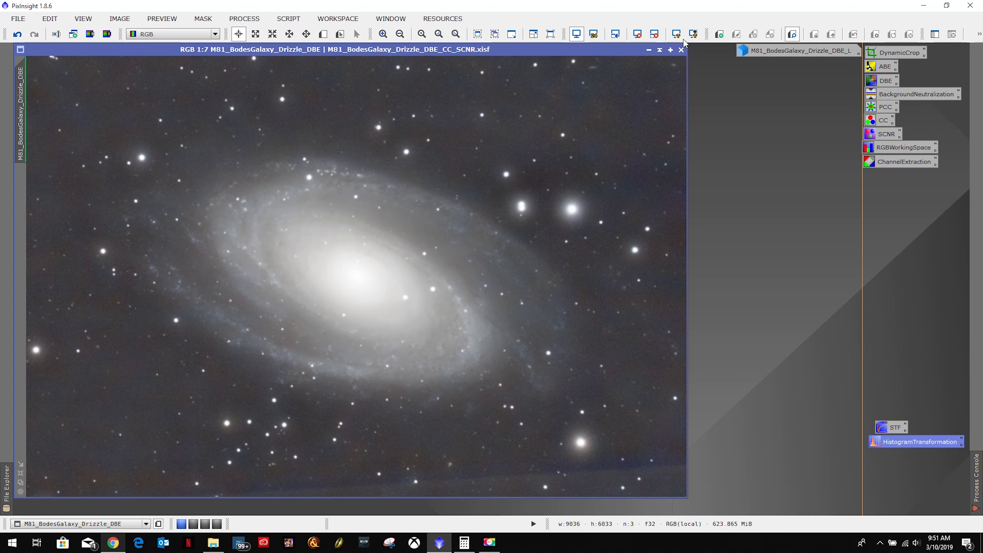
Restore the luminance image M81_BodesGalaxy_Drizzle_DBE_L, apply it as a mask to the RGB image, and minimize it again.
{"action": "double_click", "coordinate": [772, 53]}
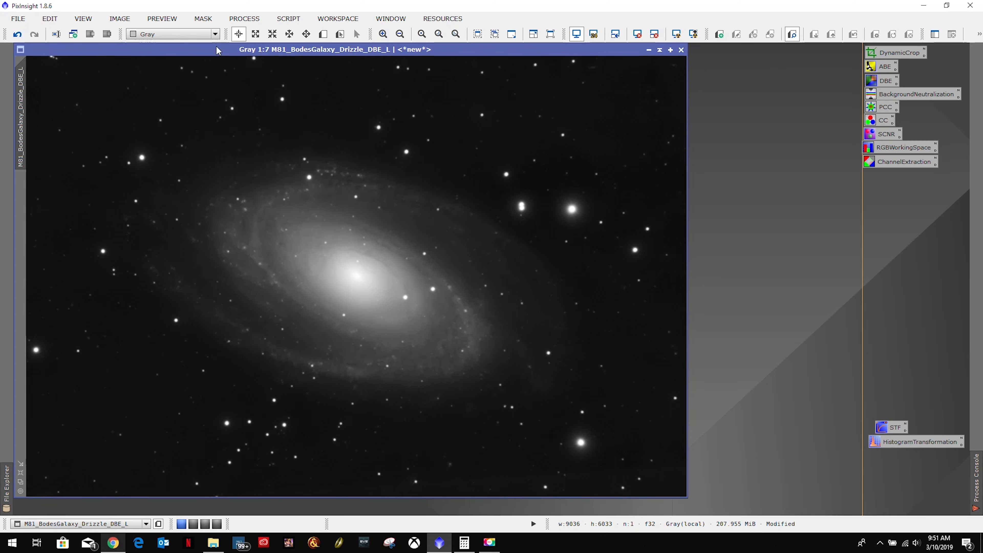
{"action": "left_click_drag", "start_coordinate": [172, 49], "coordinate": [398, 67]}
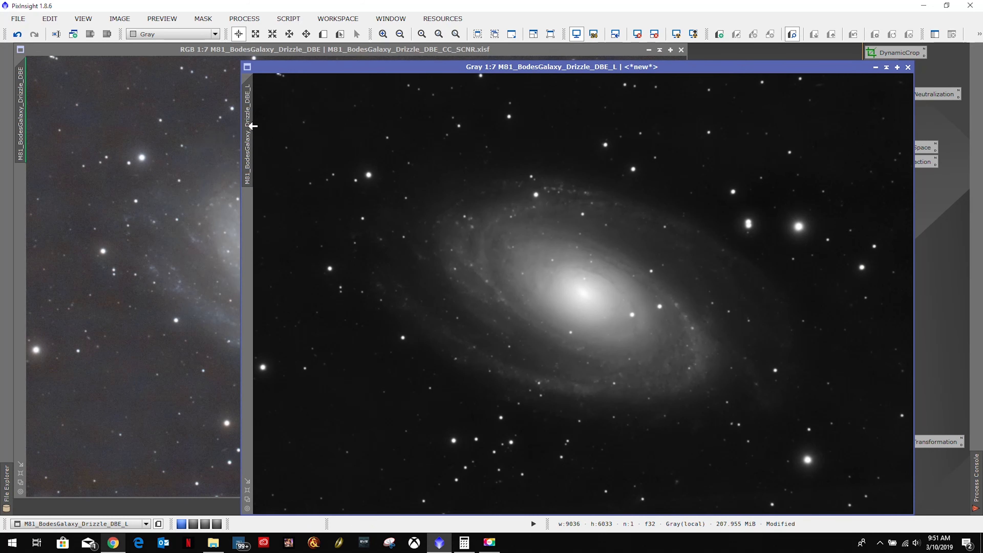
{"action": "left_click_drag", "start_coordinate": [247, 132], "coordinate": [21, 244]}
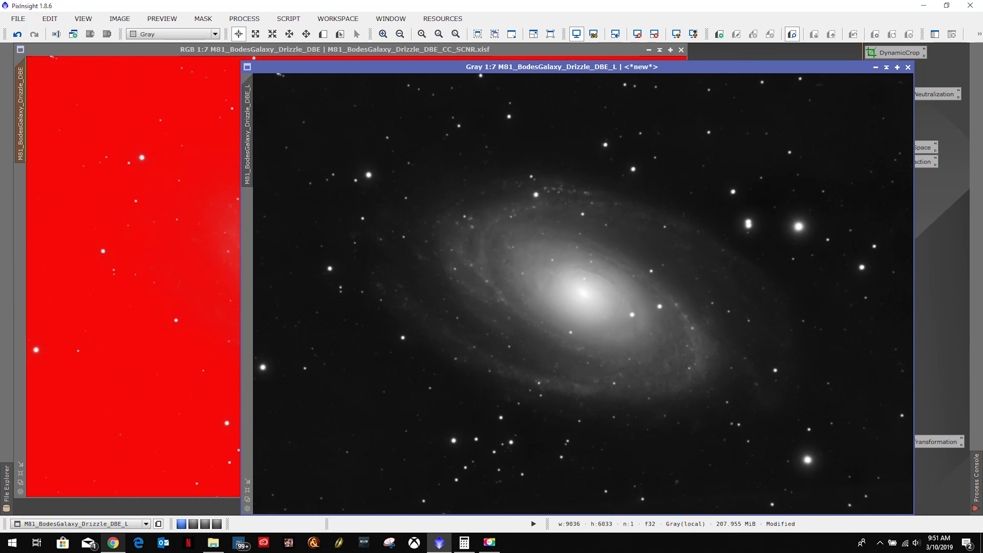
{"action": "left_click", "coordinate": [875, 67]}
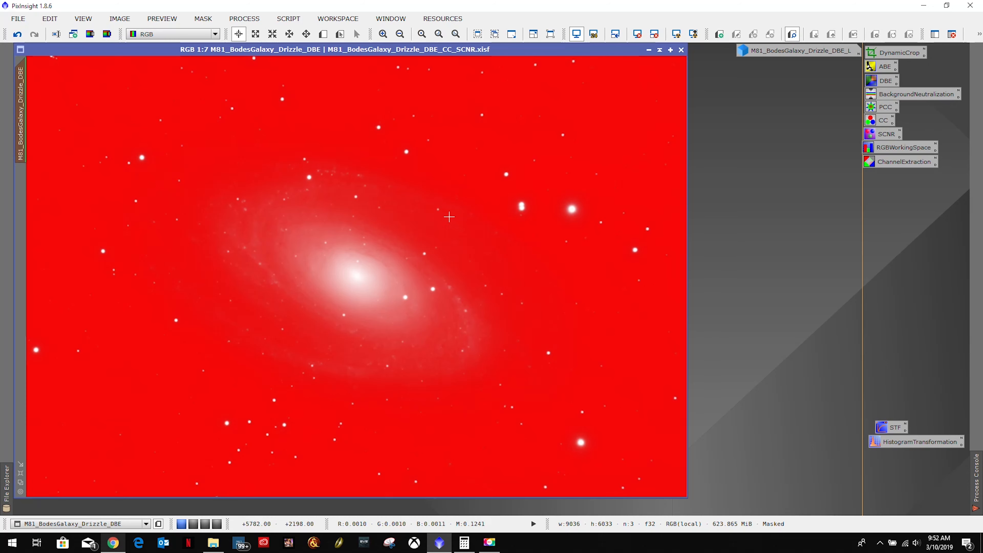
Invert the luminance mask on the RGB image and finally remove the mask from it.
{"action": "left_click", "coordinate": [203, 19]}
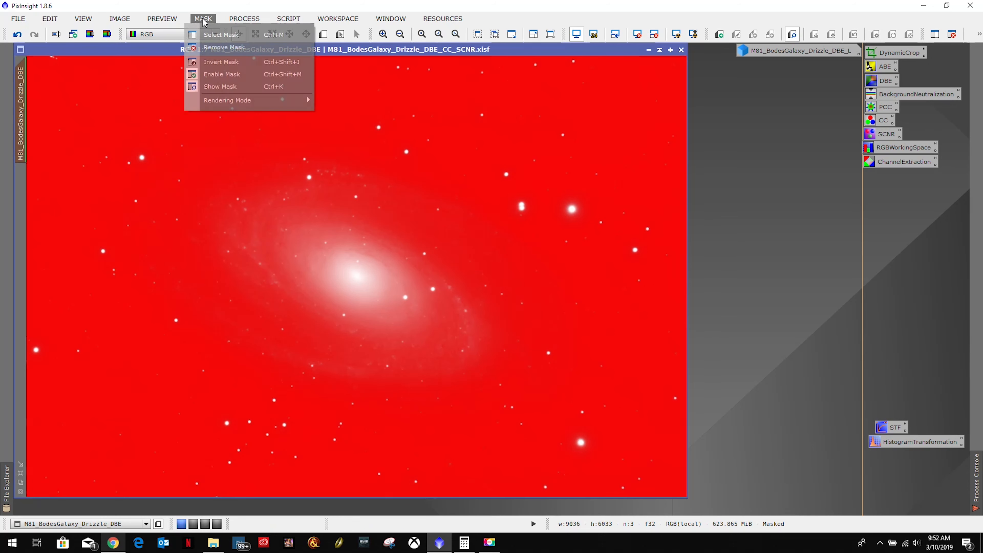
{"action": "left_click", "coordinate": [211, 62]}
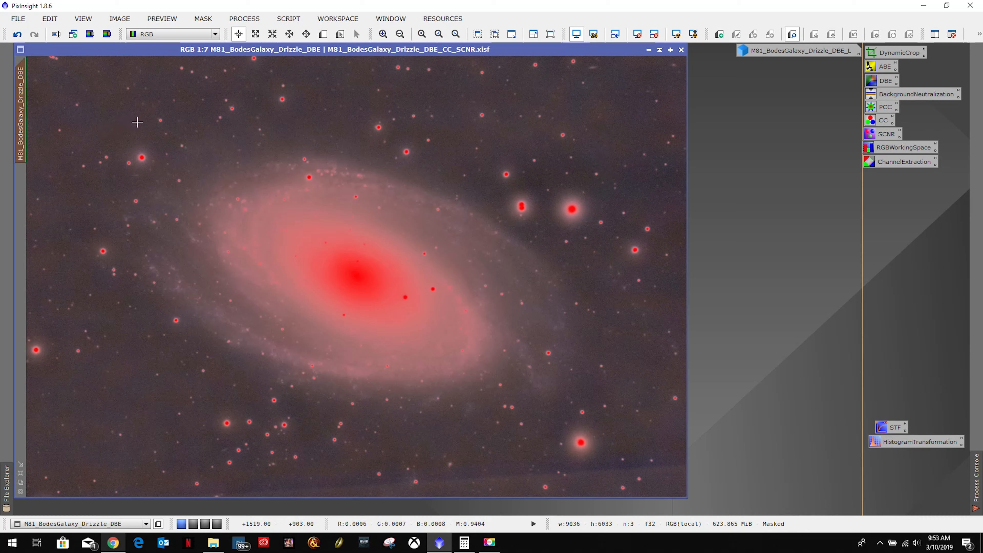
{"action": "left_click", "coordinate": [203, 19]}
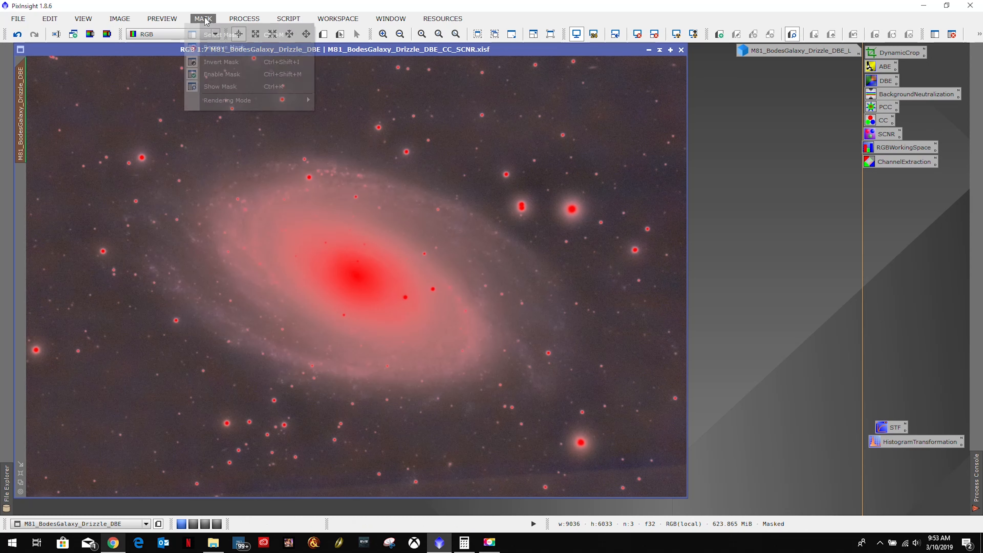
{"action": "left_click", "coordinate": [213, 47]}
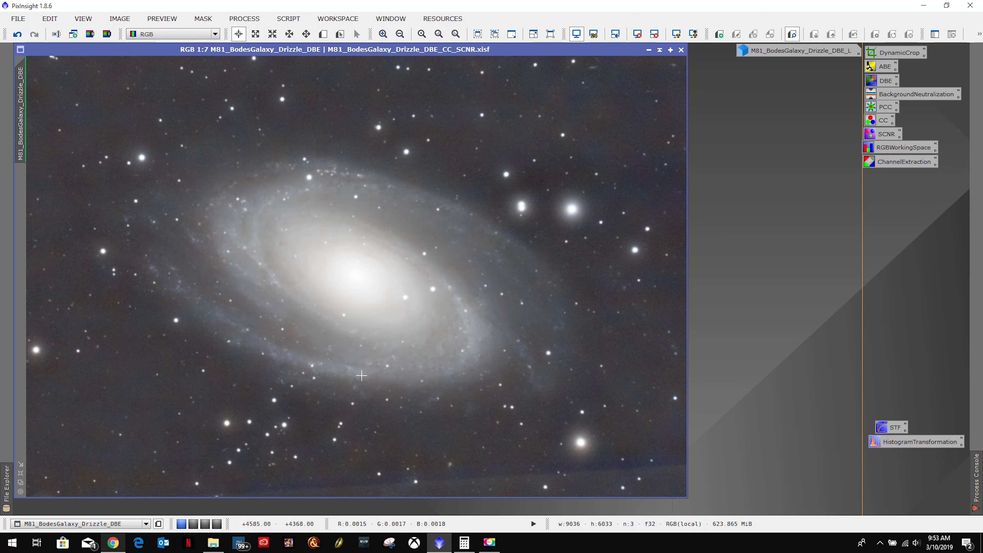